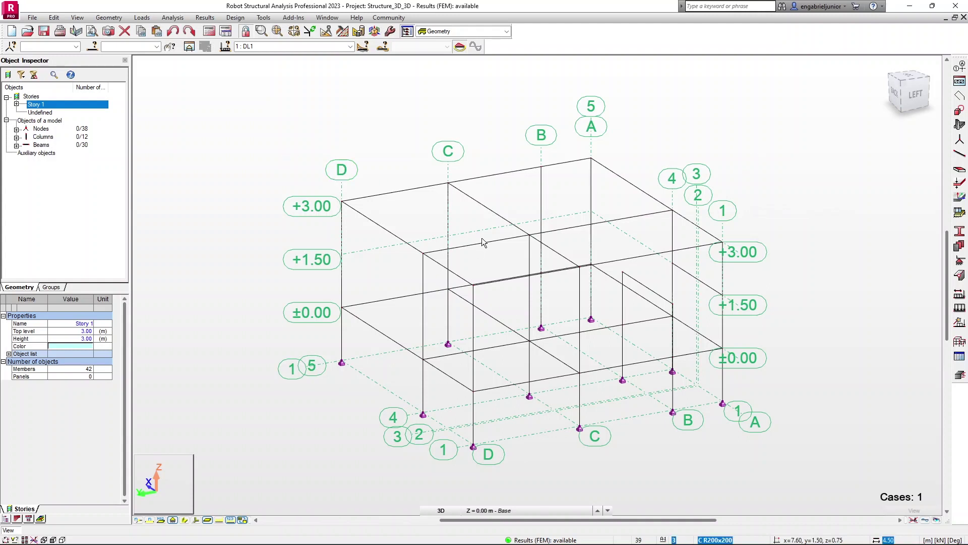
Step: Start defining a cladding with One-way Y load distribution and the Rectangle definition method
middle_click_drag(538, 254, 483, 223, "shift")
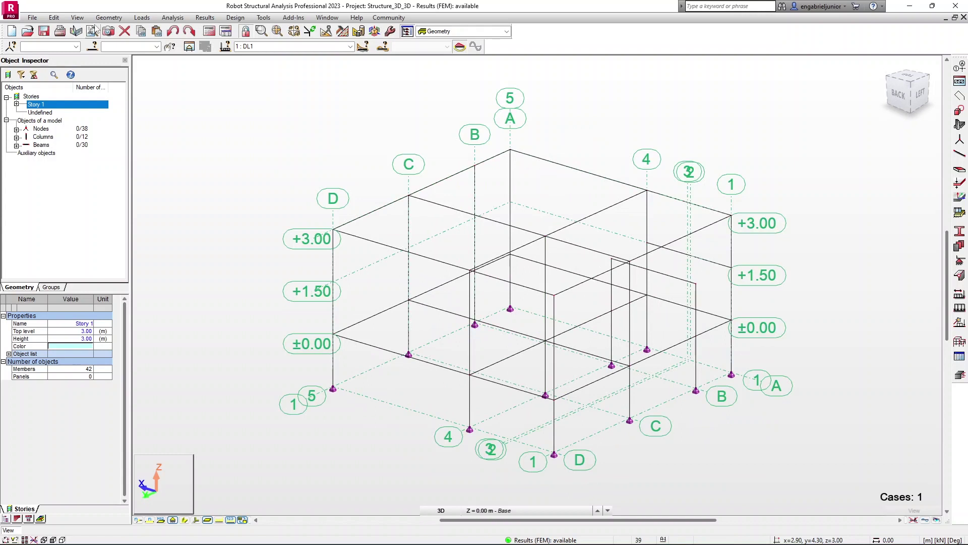
left_click(109, 17)
left_click(142, 170)
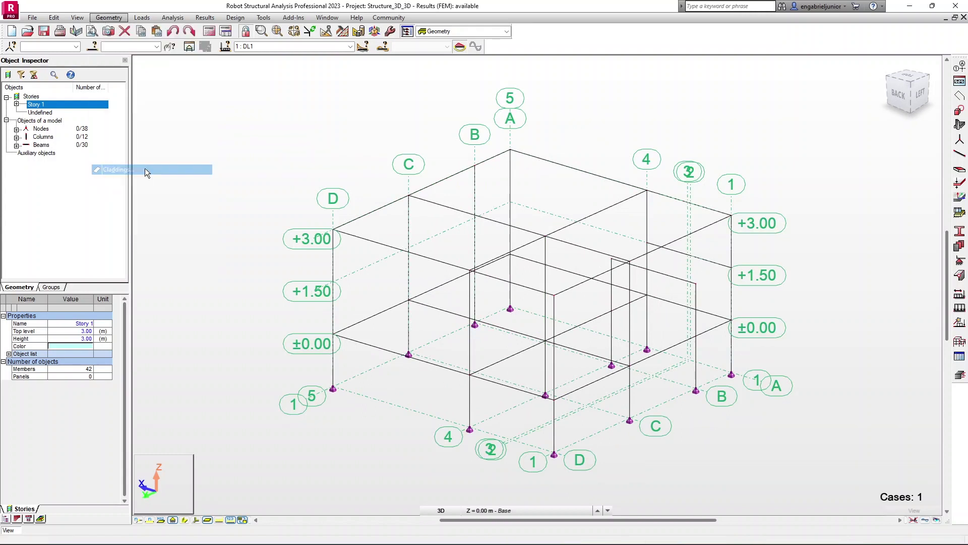
left_click_drag(726, 96, 195, 79)
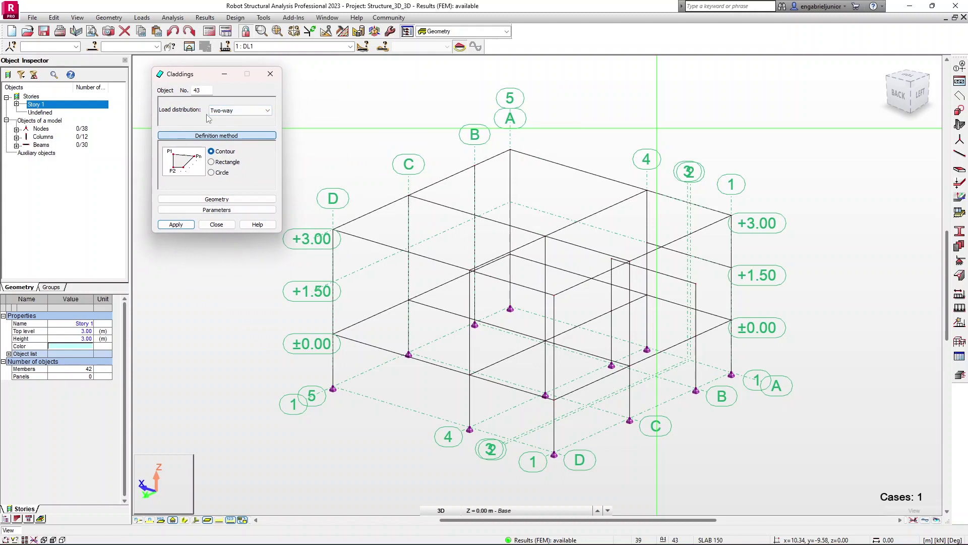
left_click(228, 111)
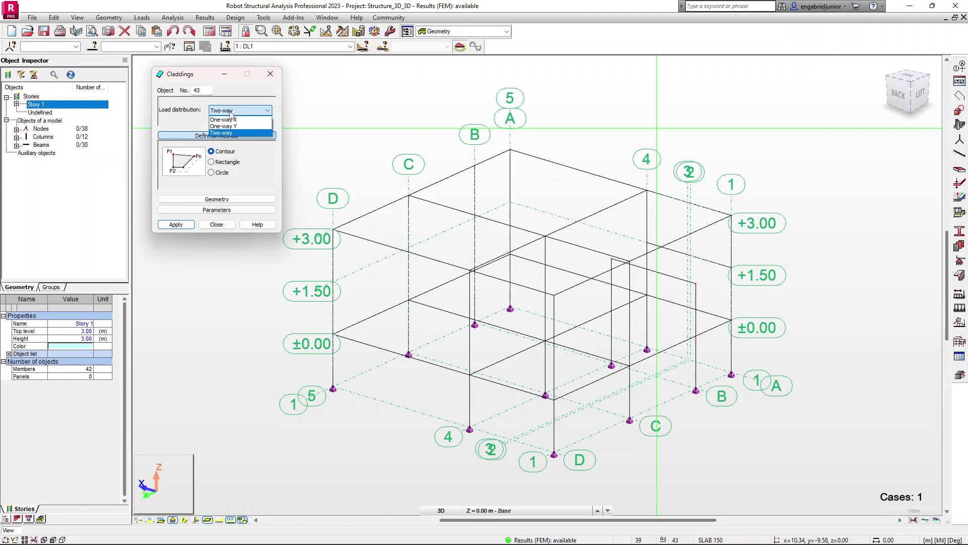
left_click(231, 115)
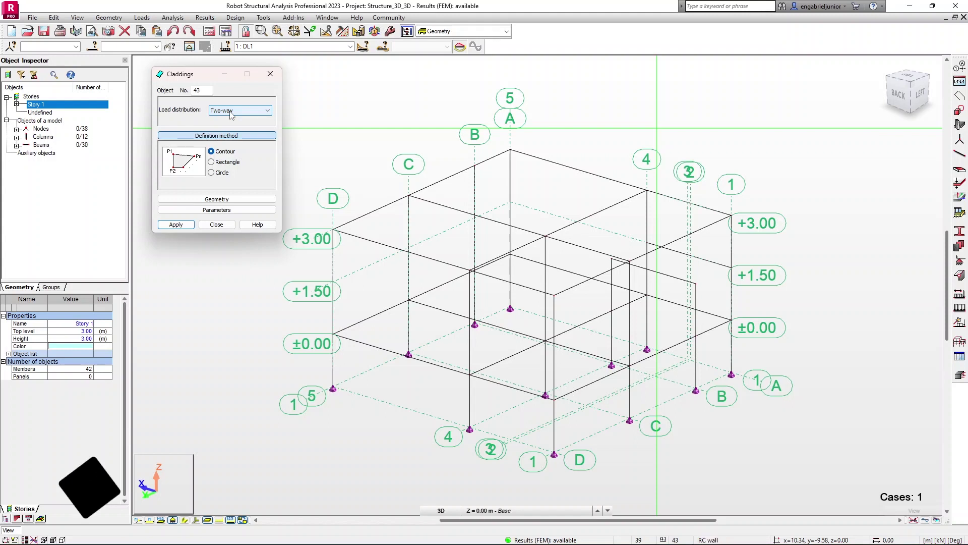
scroll(673, 308, "up", 4)
mouse_move(672, 309)
middle_mouse_down("shift")
mouse_move(634, 316)
mouse_move(647, 306)
mouse_move(667, 317)
middle_mouse_up("shift")
left_click(256, 111)
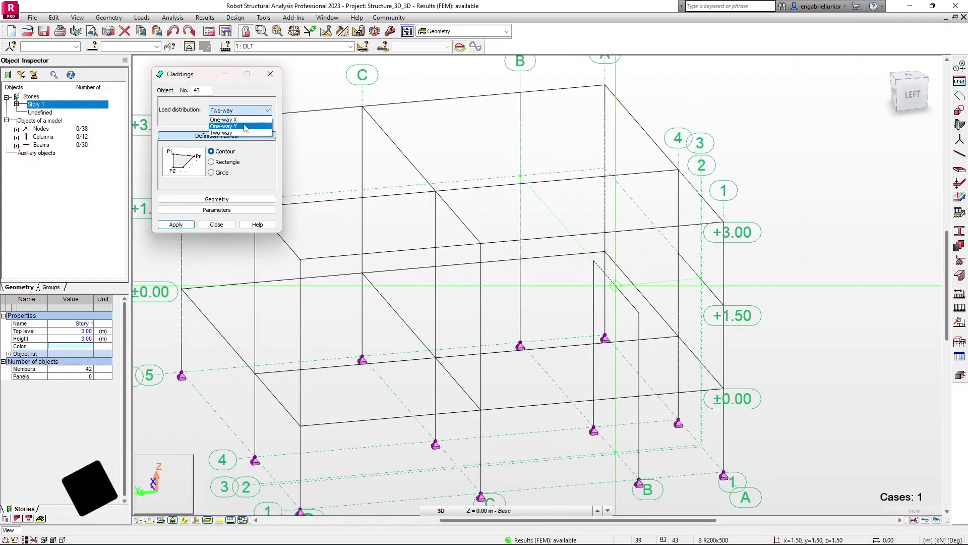
left_click(246, 127)
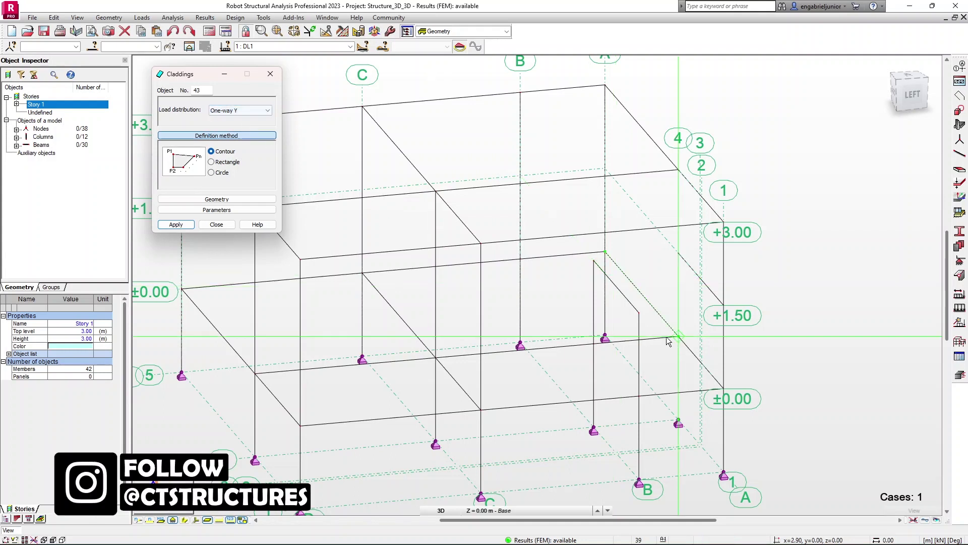
left_click(638, 313)
left_click(211, 162)
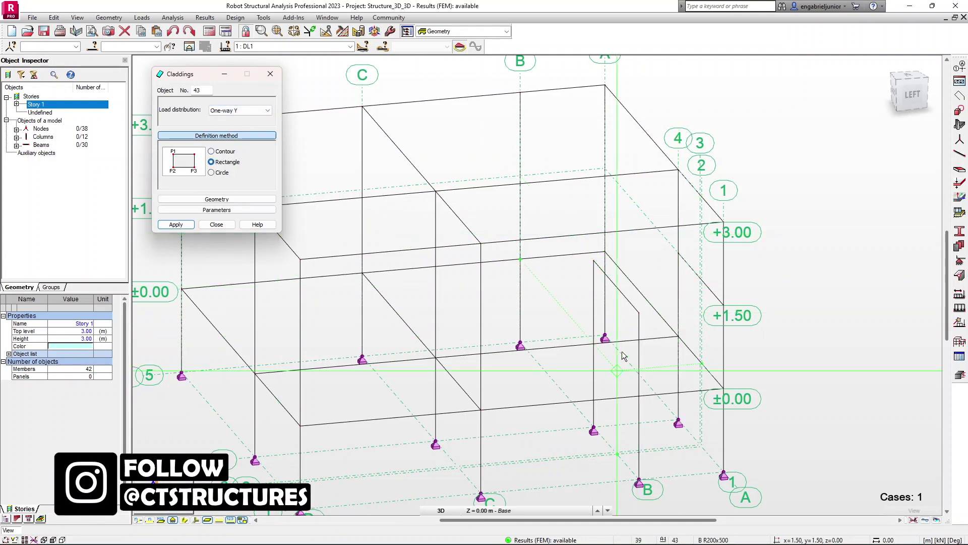
Step: Draw rectangular One-way Y claddings for the lower and upper stair flights, each linking grid C to the mid-landing at +1.50, accepting the results-status change
left_click(639, 314)
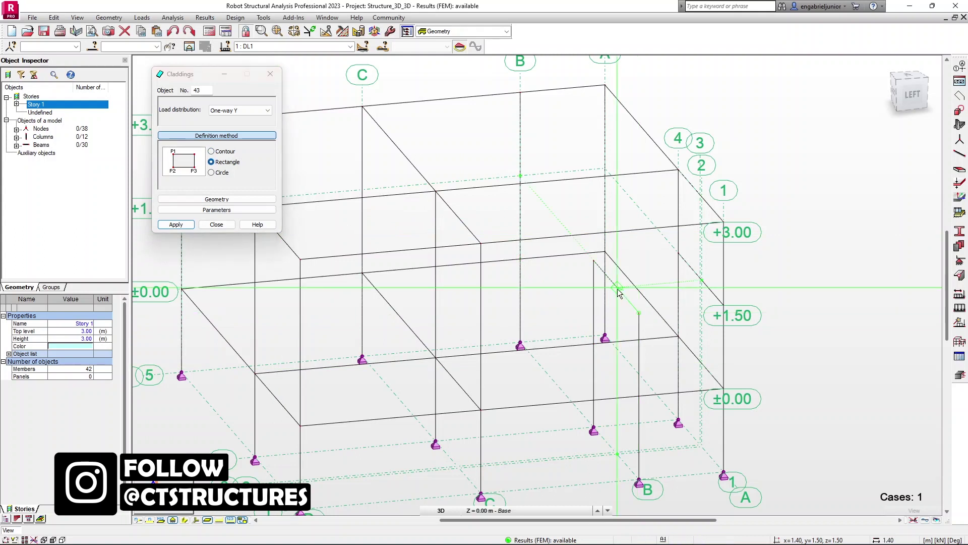
left_click(616, 289)
left_click(479, 409)
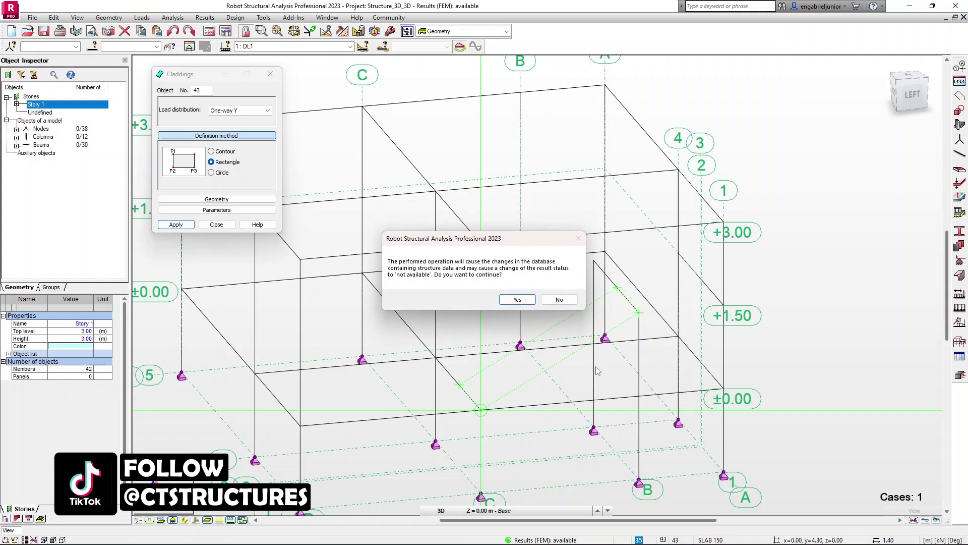
left_click(525, 302)
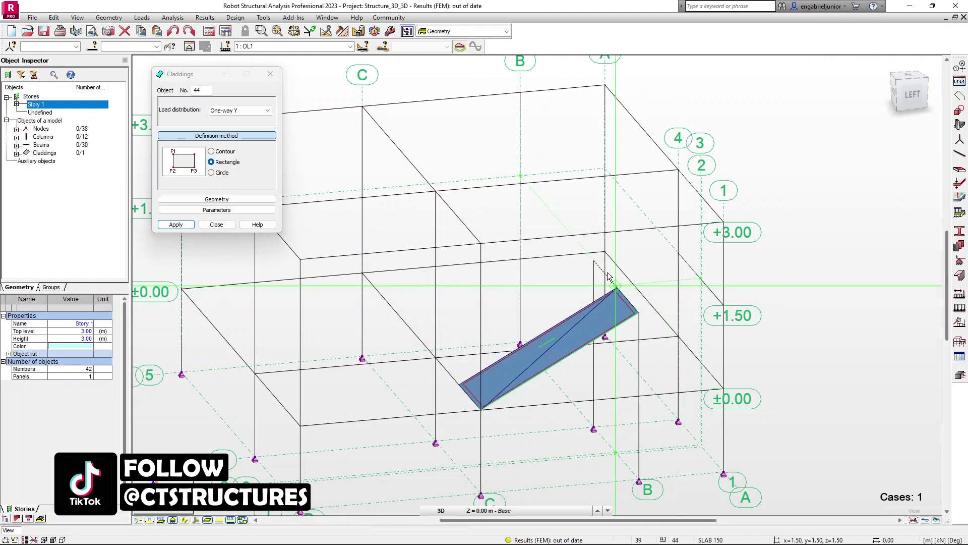
left_click(438, 192)
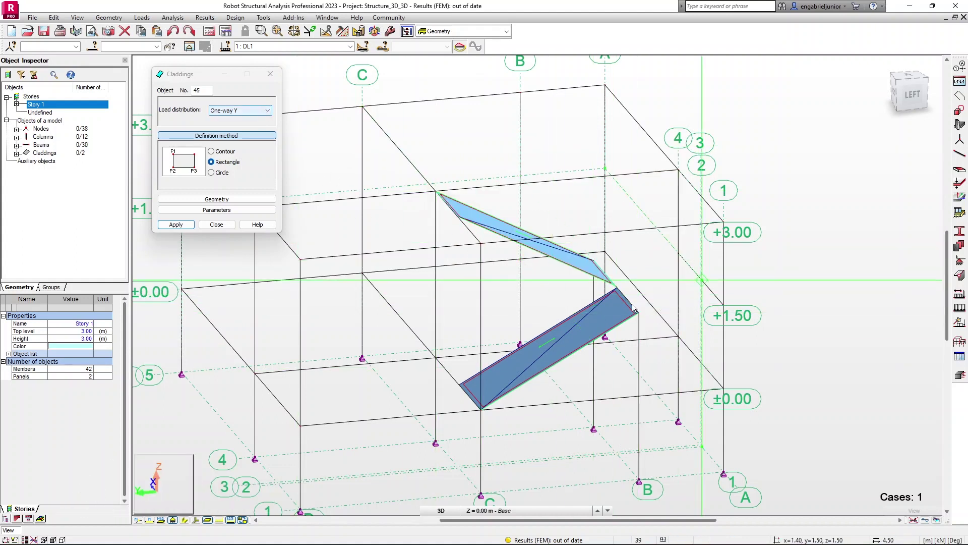
Step: Draw a rectangular One-way X cladding over the +1.50 landing between grids A and B and grids 1 and 4
left_click(268, 112)
left_click(242, 120)
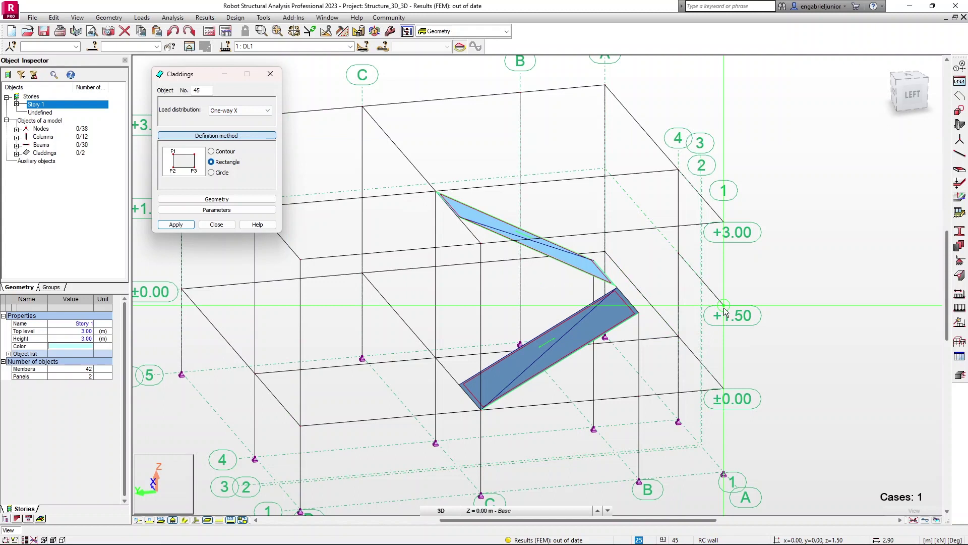
left_click(725, 308)
left_click(678, 253)
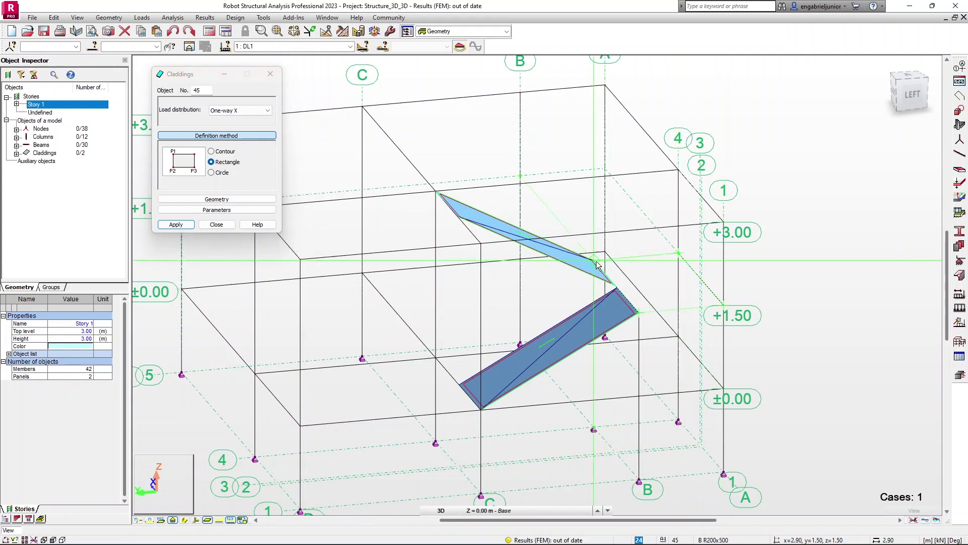
left_click(599, 261)
Step: Examine the load distribution directions marked on the stair flight and landing claddings, and end the cladding definition
scroll(627, 392, "down", 2)
scroll(627, 388, "down", 1)
middle_click_drag(687, 394, 665, 402, "shift")
scroll(561, 350, "up", 5)
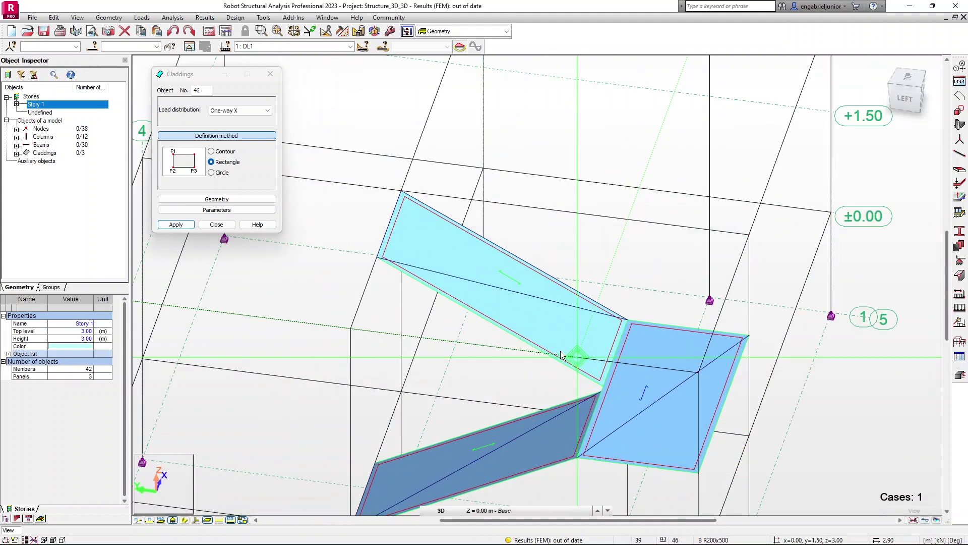
scroll(519, 307, "up", 3)
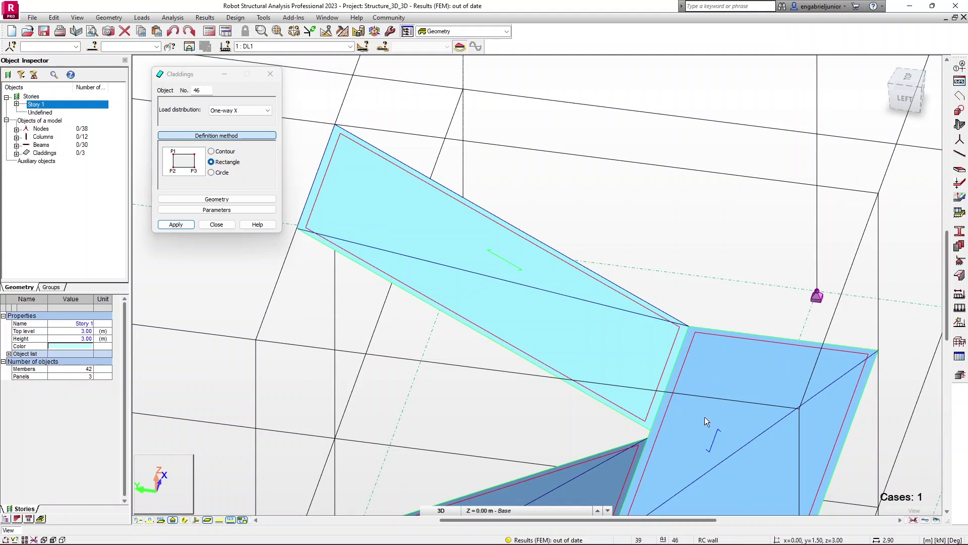
scroll(704, 421, "down", 5)
scroll(643, 347, "up", 3)
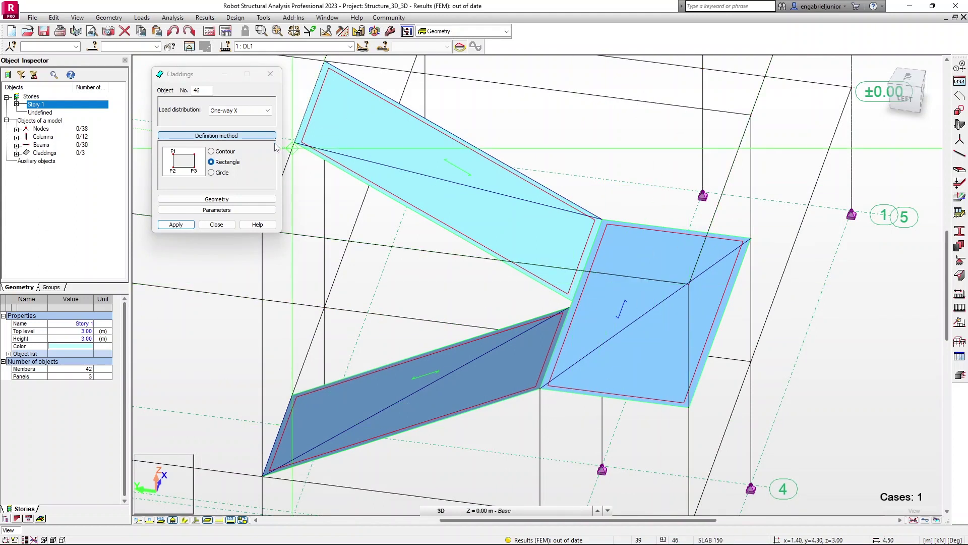
left_click(271, 73)
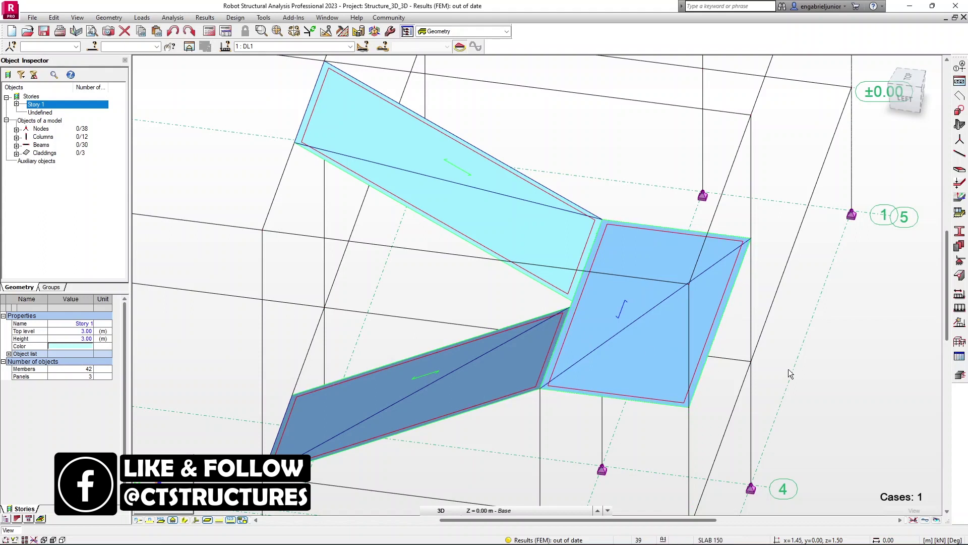
Step: Change the landing cladding's load distribution to One-way Y and dismiss the structure definition tools
left_click(663, 372)
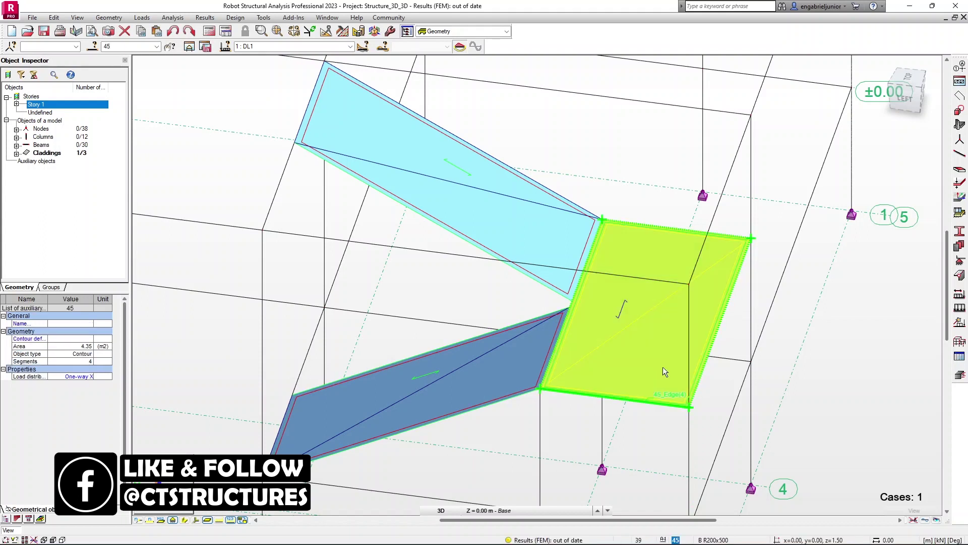
left_click(958, 311)
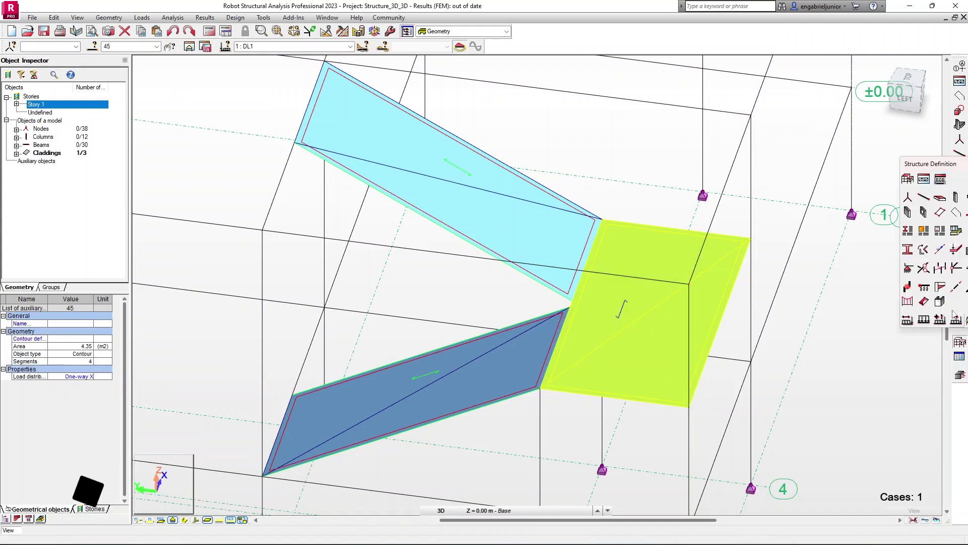
left_click(924, 302)
left_click_drag(864, 68, 452, 96)
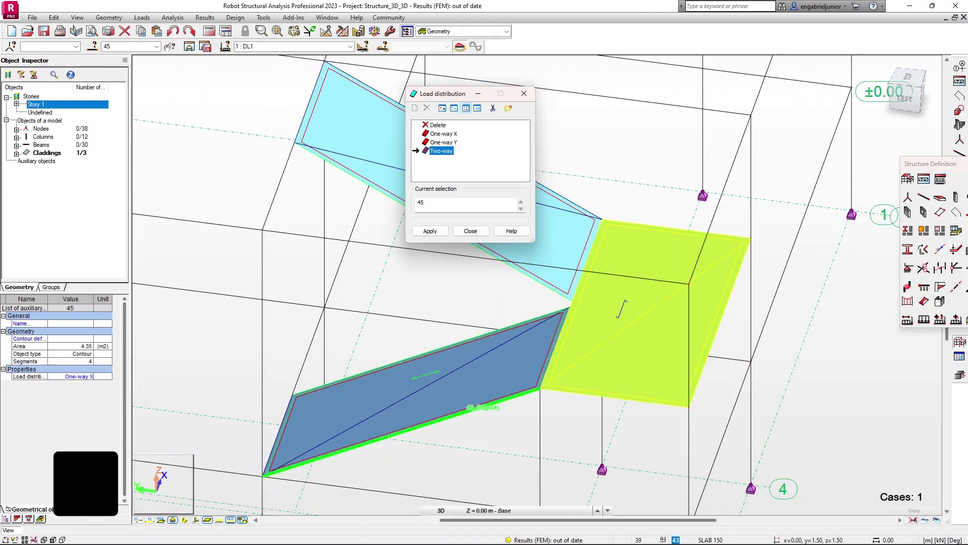
left_click(442, 142)
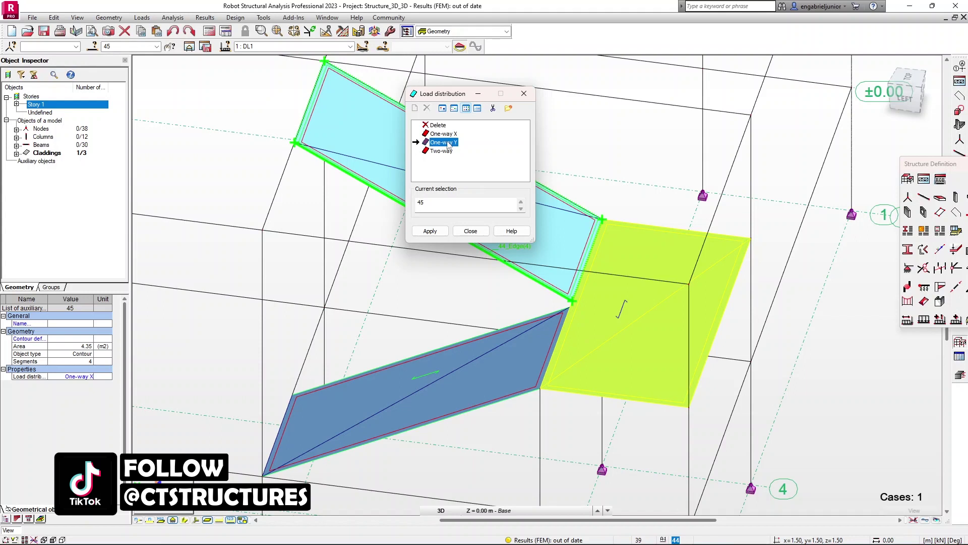
left_click(430, 231)
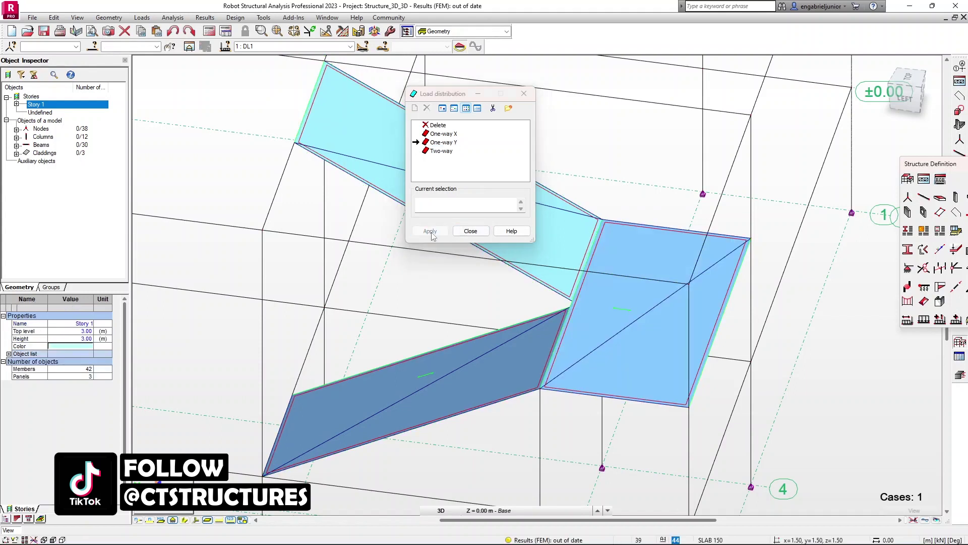
scroll(617, 304, "up", 5)
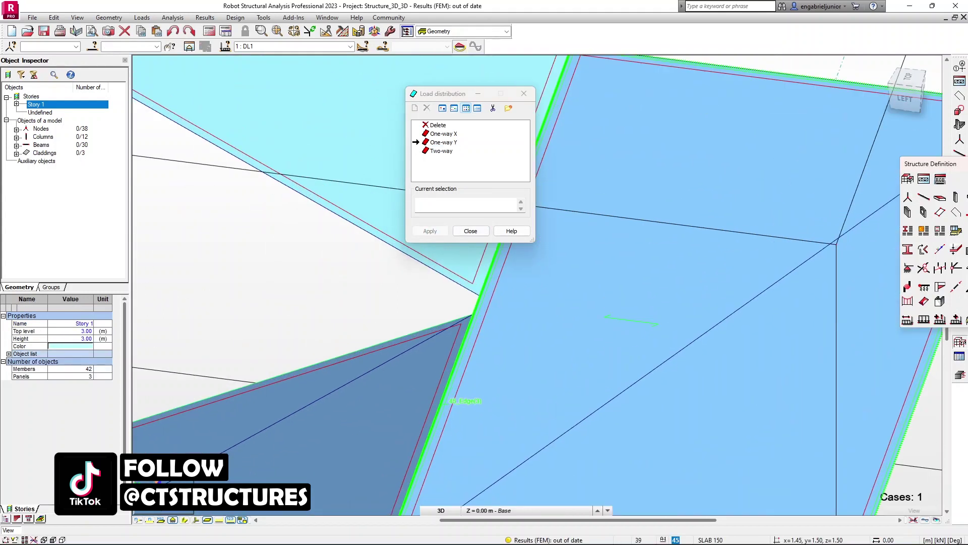
left_click(470, 231)
scroll(521, 245, "down", 5)
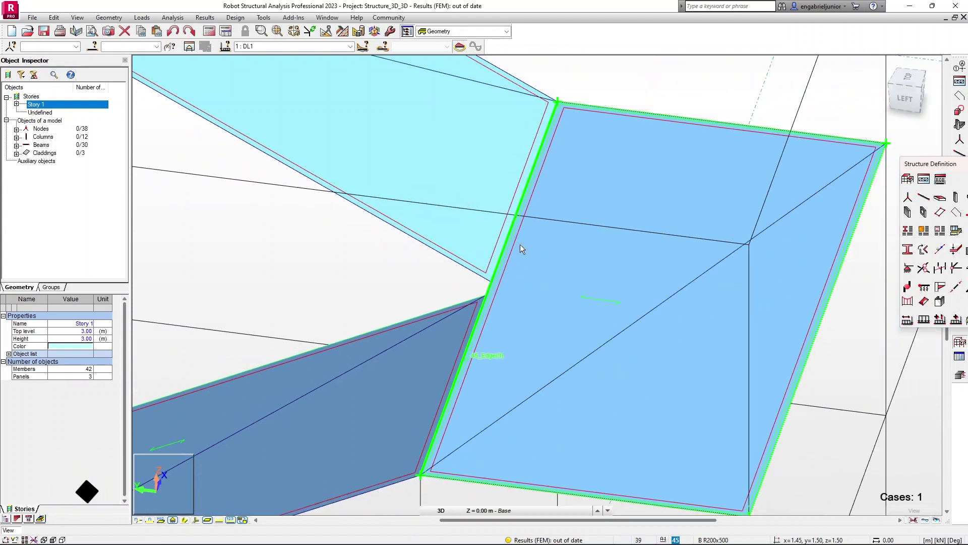
scroll(519, 244, "down", 2)
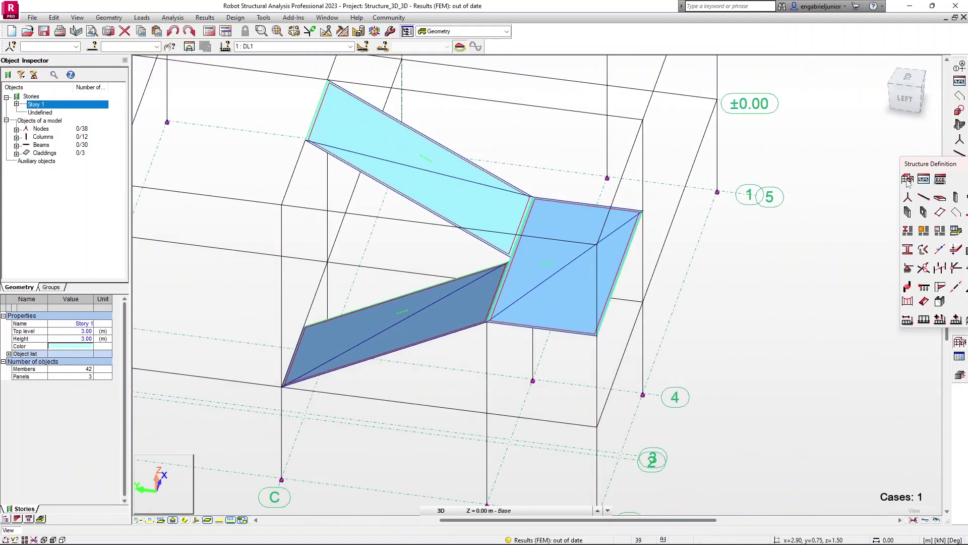
left_click_drag(933, 164, 751, 163)
double_click(796, 165)
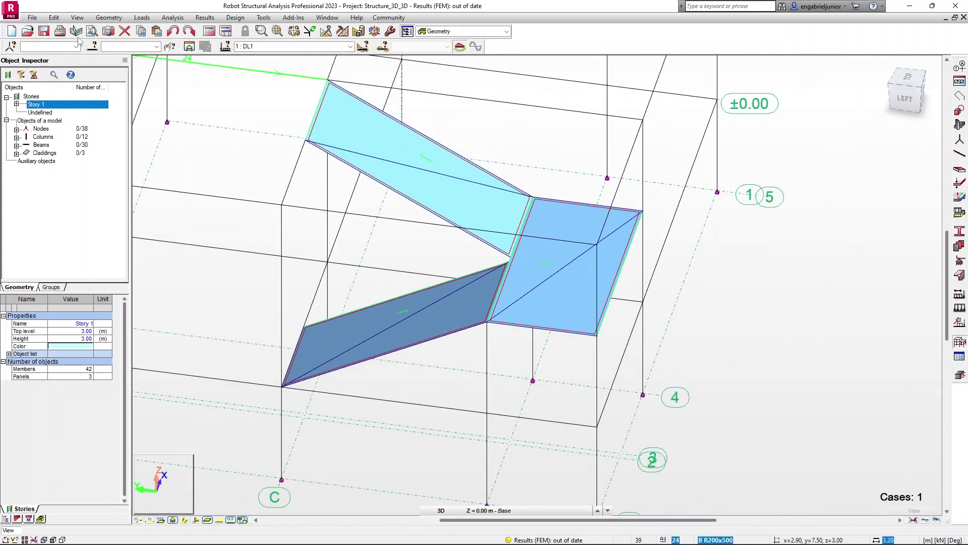
Step: Start a new contour cladding definition with Two-way load distribution and place its dialog clear of the model
left_click(77, 18)
left_click(109, 18)
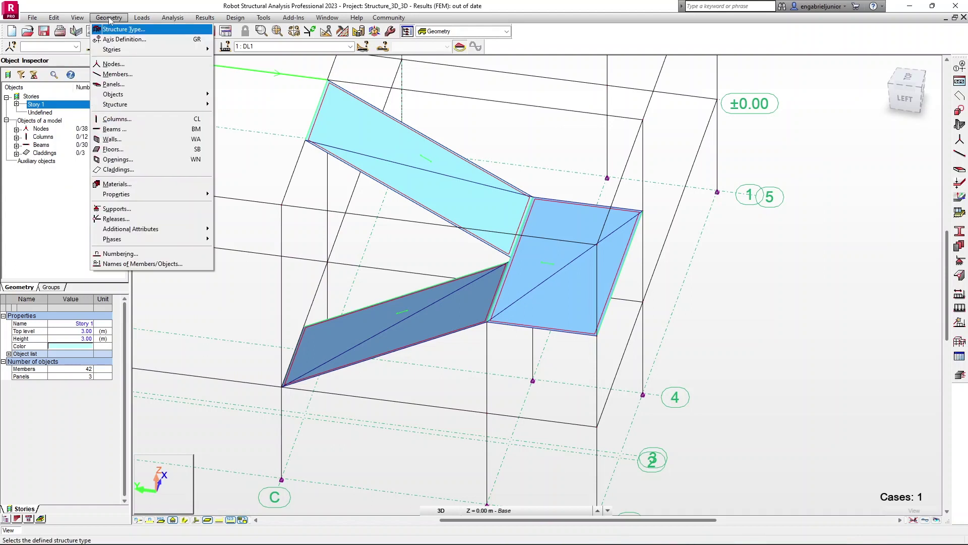
left_click(118, 169)
scroll(333, 189, "down", 1)
middle_click_drag(374, 214, 520, 294)
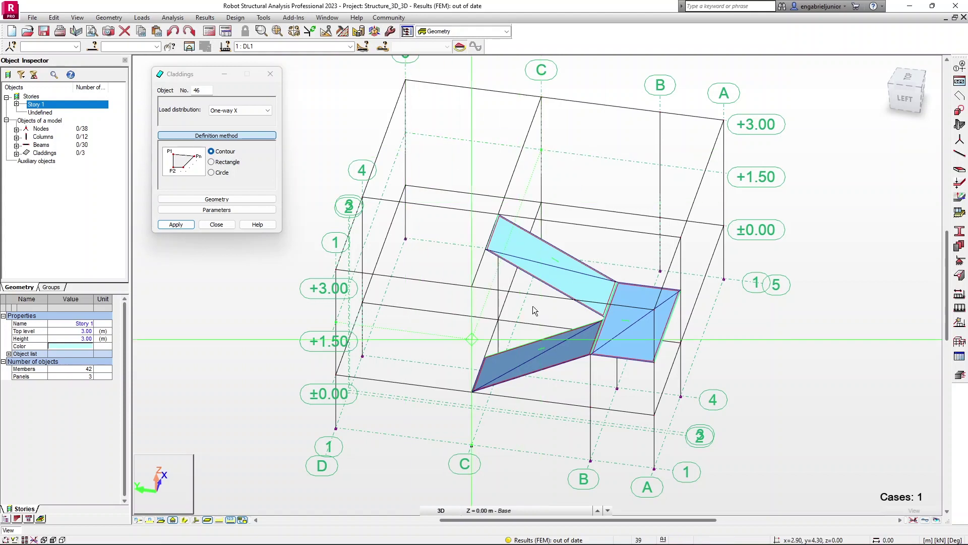
left_click(267, 111)
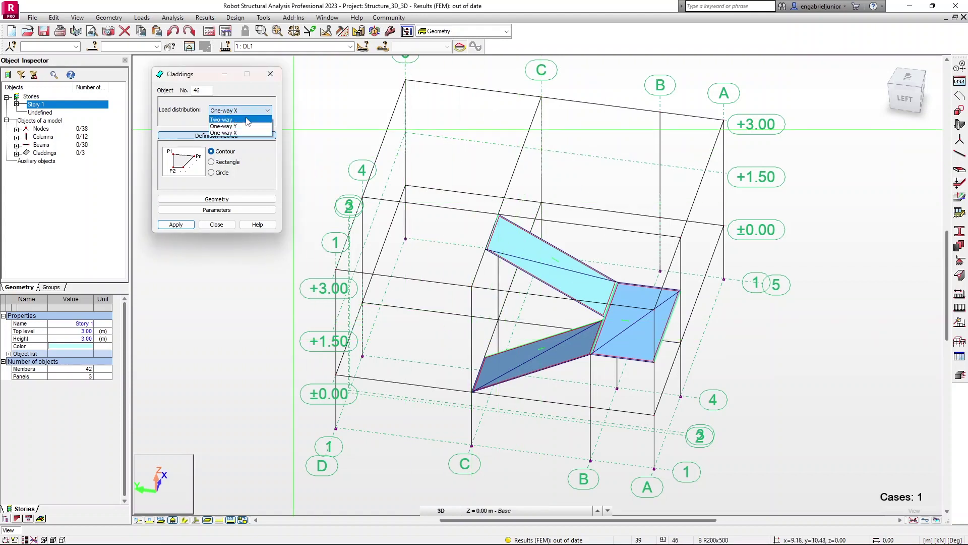
left_click(244, 119)
left_click_drag(200, 76, 830, 315)
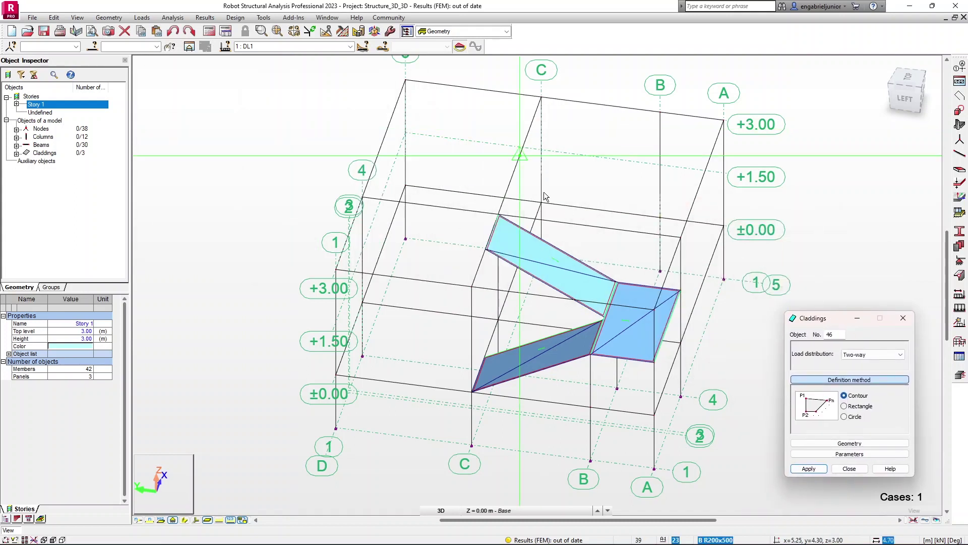
Step: Switch the view to the XY plan at the Story 1 level, 3.00 m
left_click(441, 510)
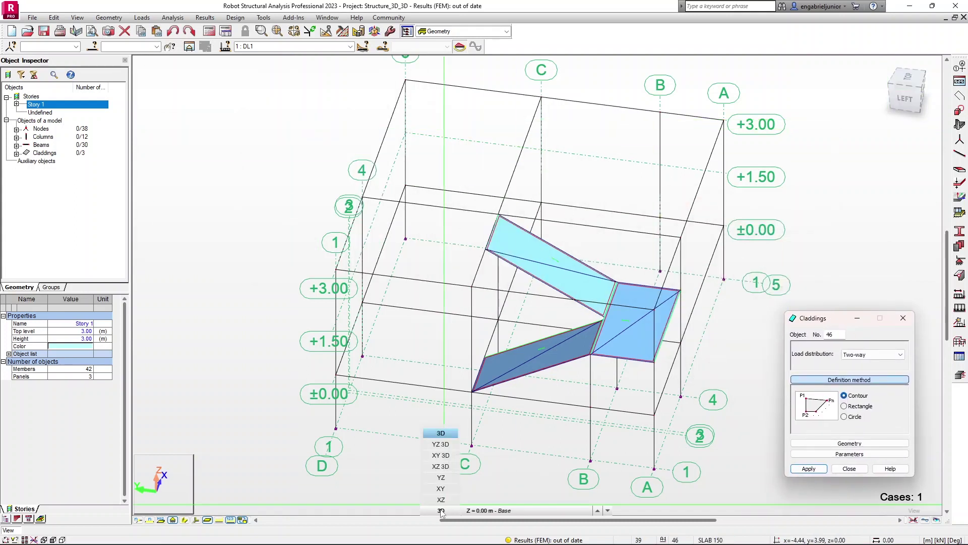
left_click(450, 490)
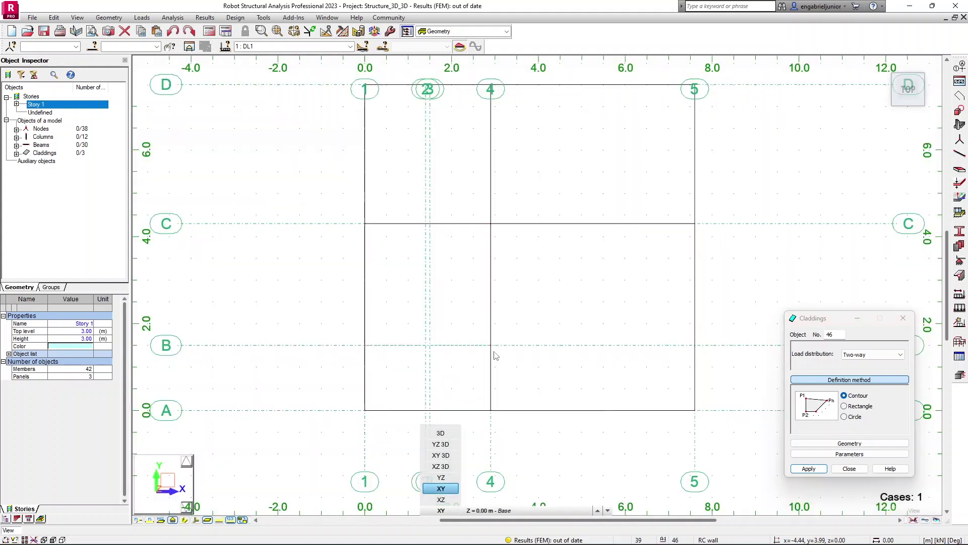
left_click(520, 510)
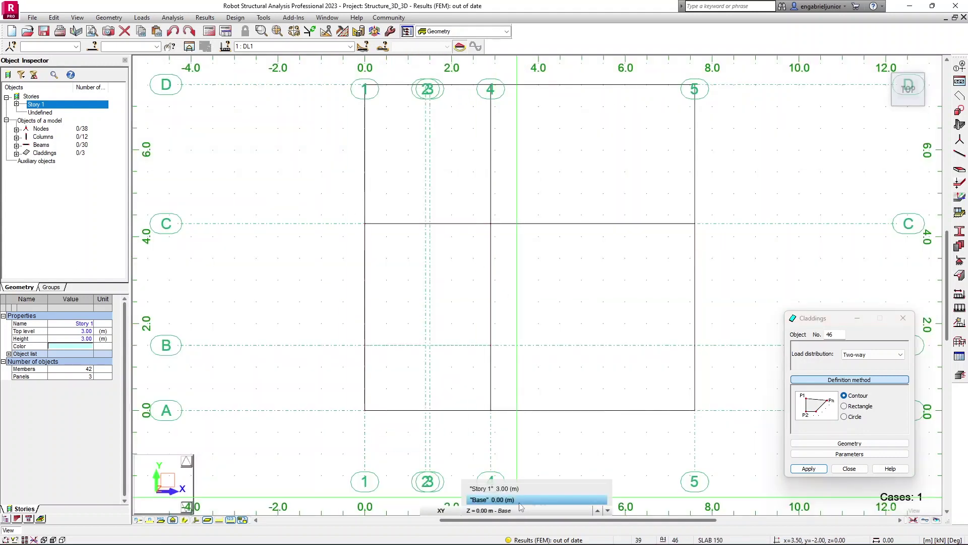
left_click(484, 482)
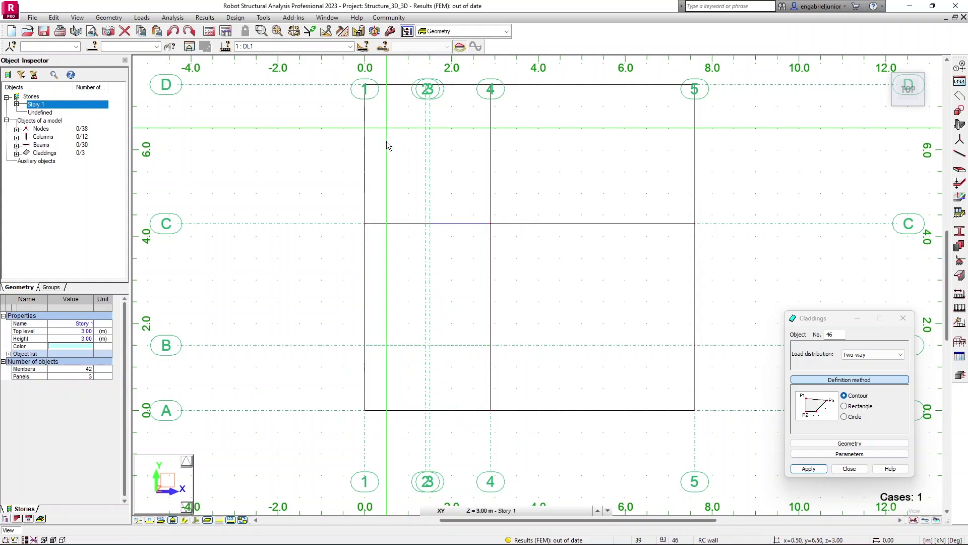
Step: Add an L-shaped two-way contour cladding at Story 1, leaving the stair bay between axes 1–4 and A–C open
left_click(521, 514)
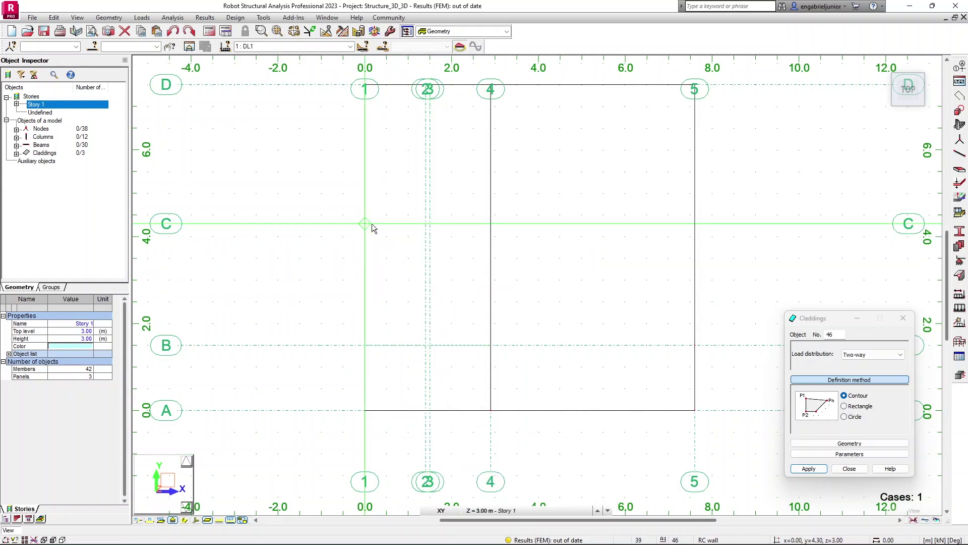
left_click(493, 229)
left_click(492, 411)
left_click(696, 411)
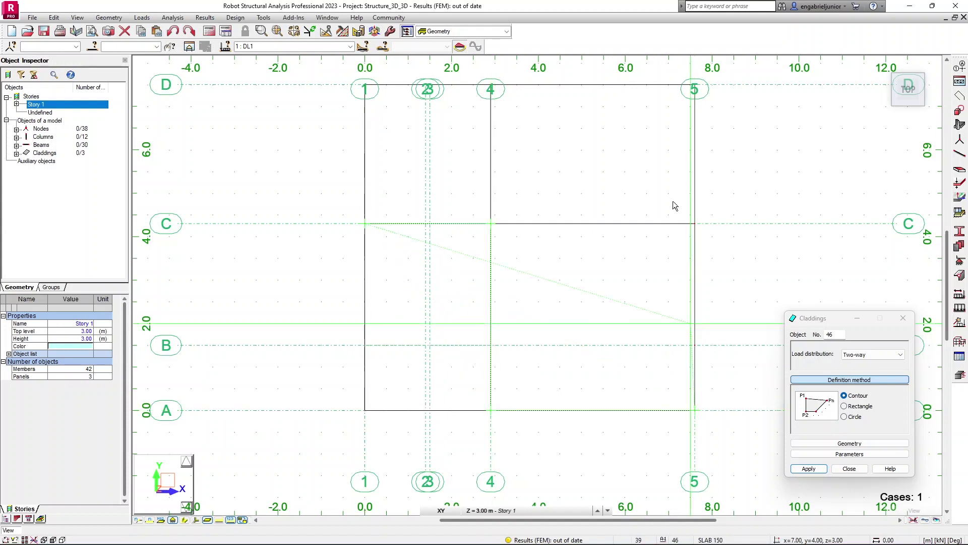
left_click(694, 86)
left_click(365, 85)
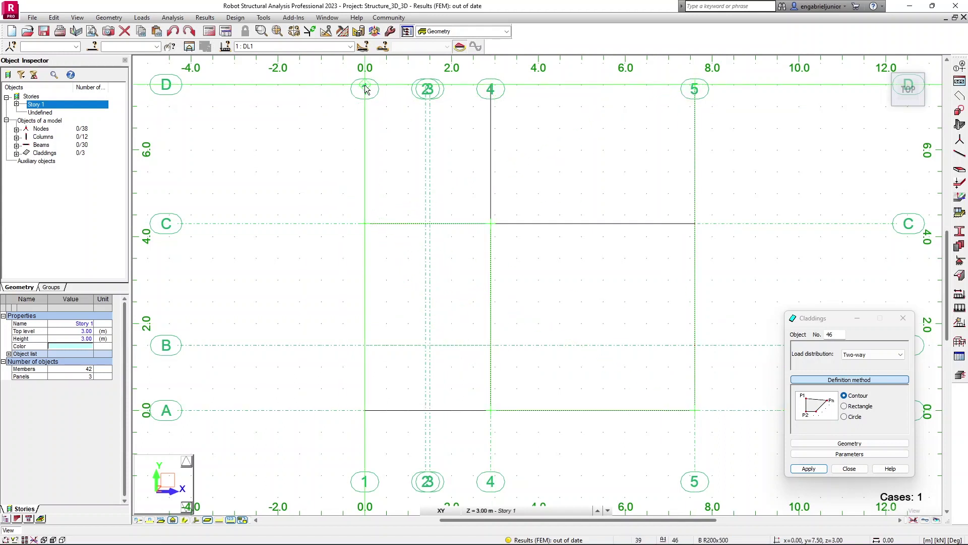
left_click(365, 223)
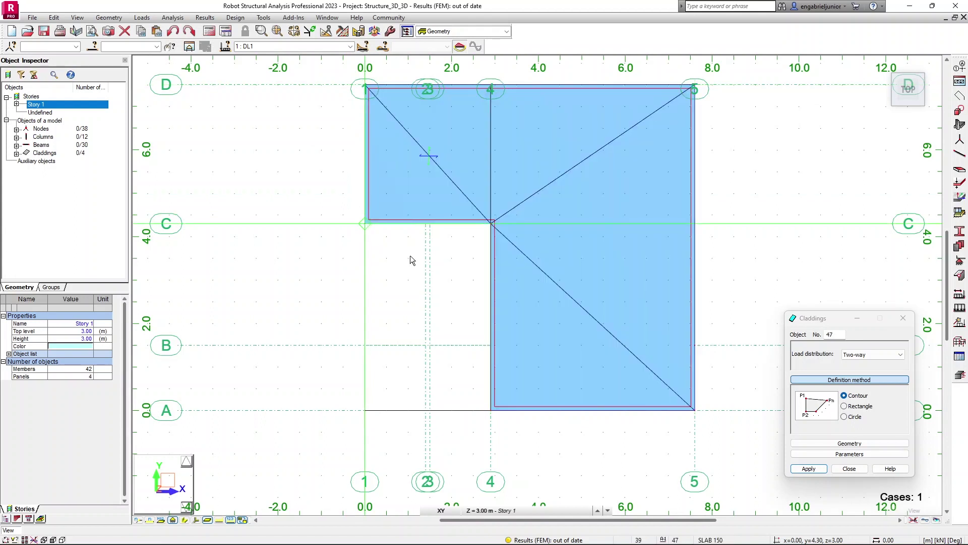
Step: At the Base level, 0.00 m, add a rectangular two-way cladding spanning axes 1–5 and A–D, and end the cladding definition
scroll(434, 159, "up", 5)
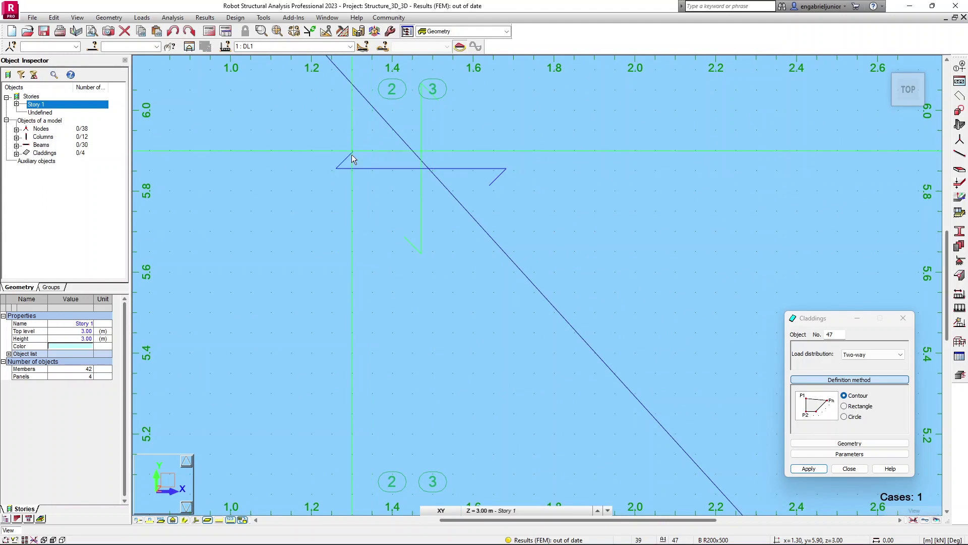
scroll(409, 225, "down", 5)
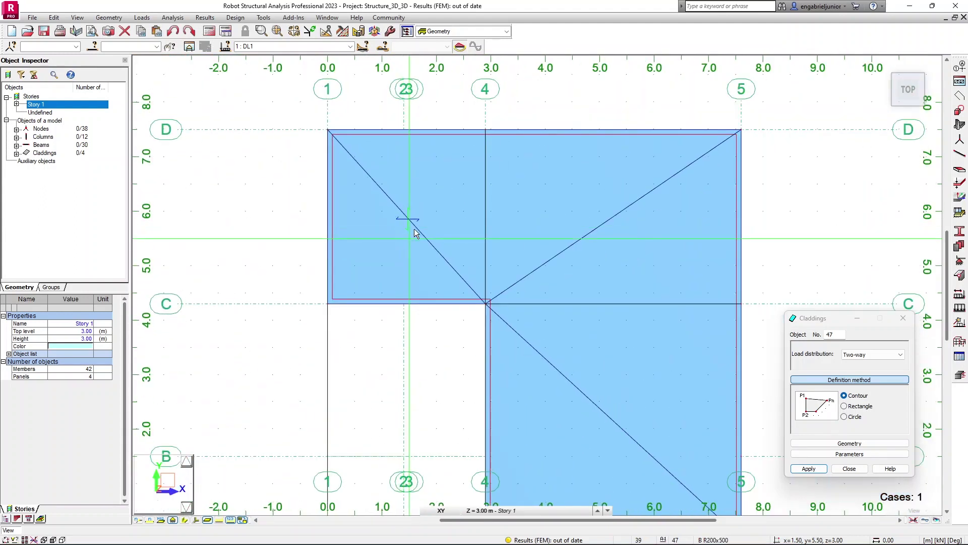
scroll(505, 242, "down", 2)
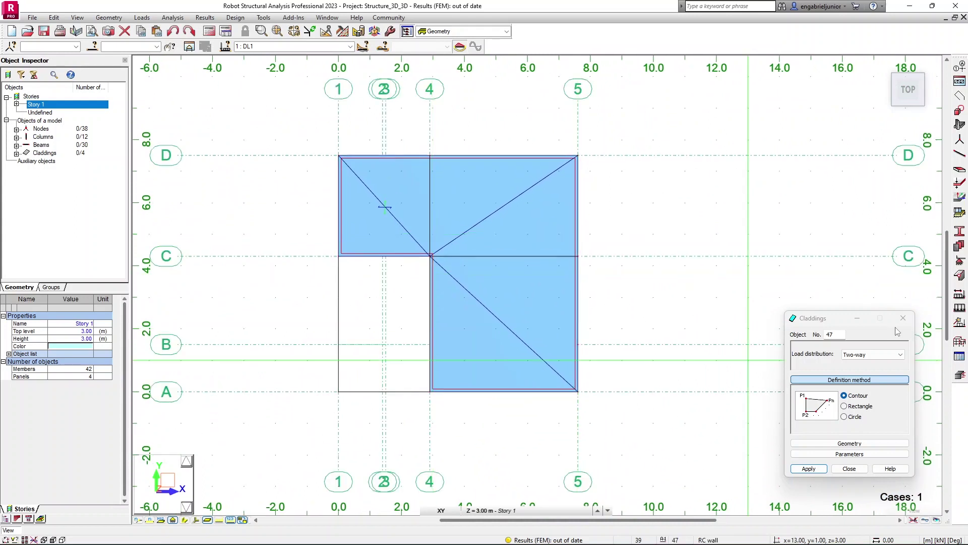
left_click(496, 512)
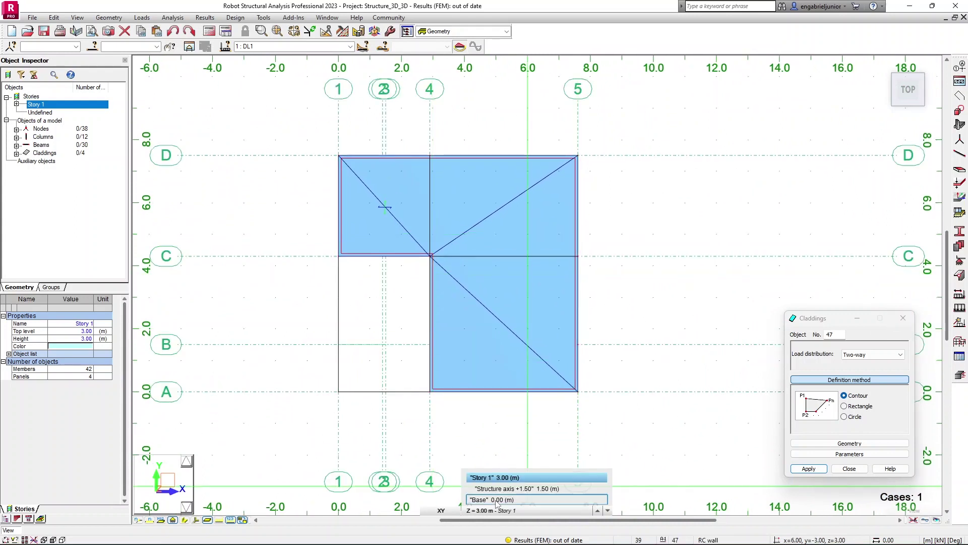
left_click(497, 500)
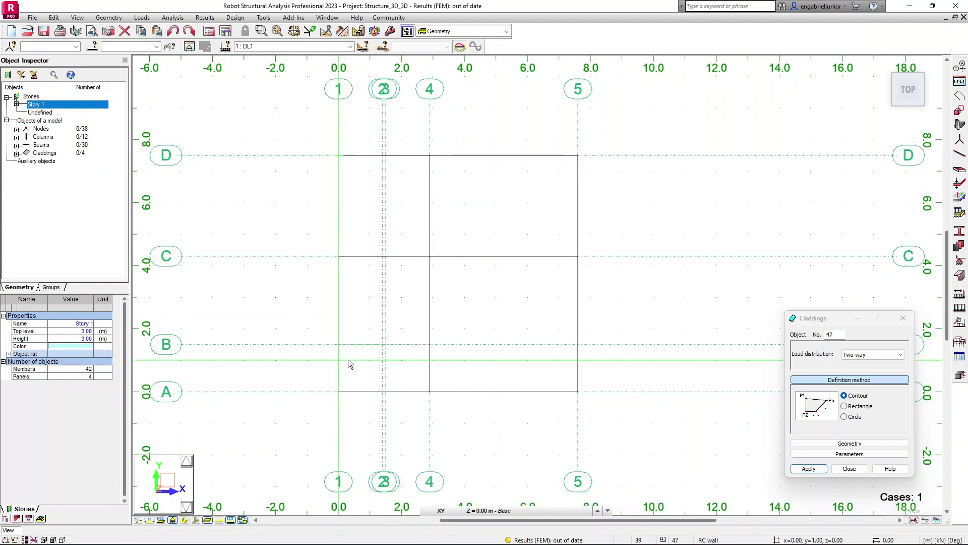
left_click(860, 406)
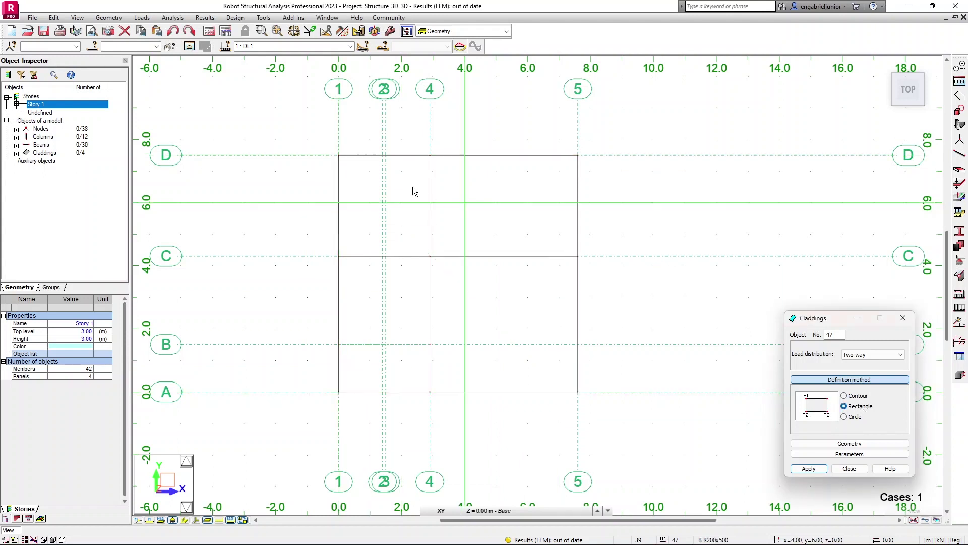
left_click(339, 155)
left_click(339, 392)
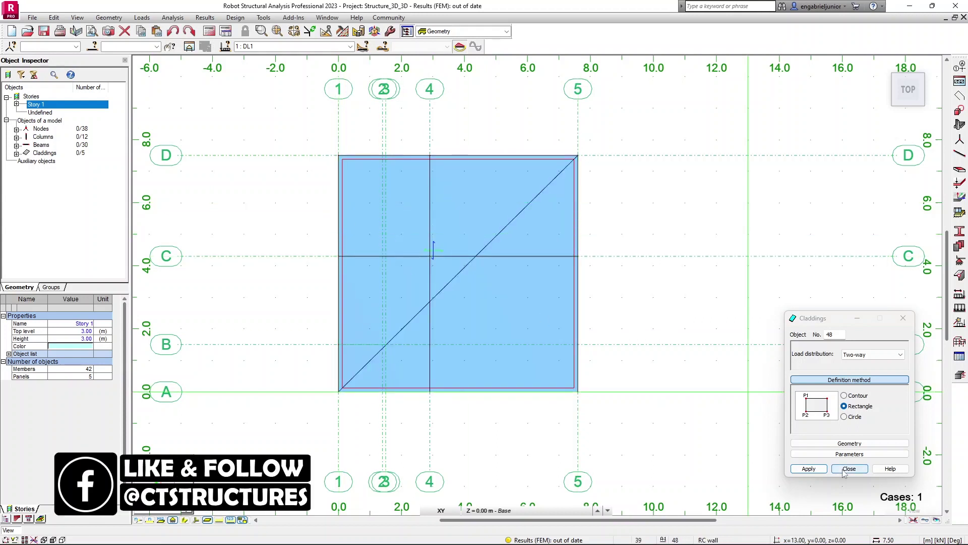
left_click(849, 469)
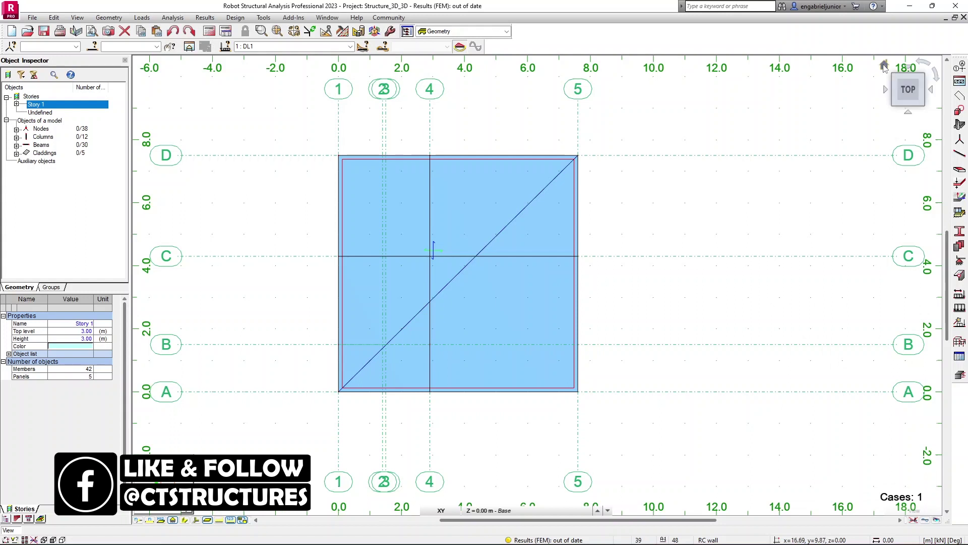
Step: In the 3D view, add a two-way contour cladding as a vertical wall along axis 5, from ±0.00 to +3.00 between axes A and D
left_click(884, 66)
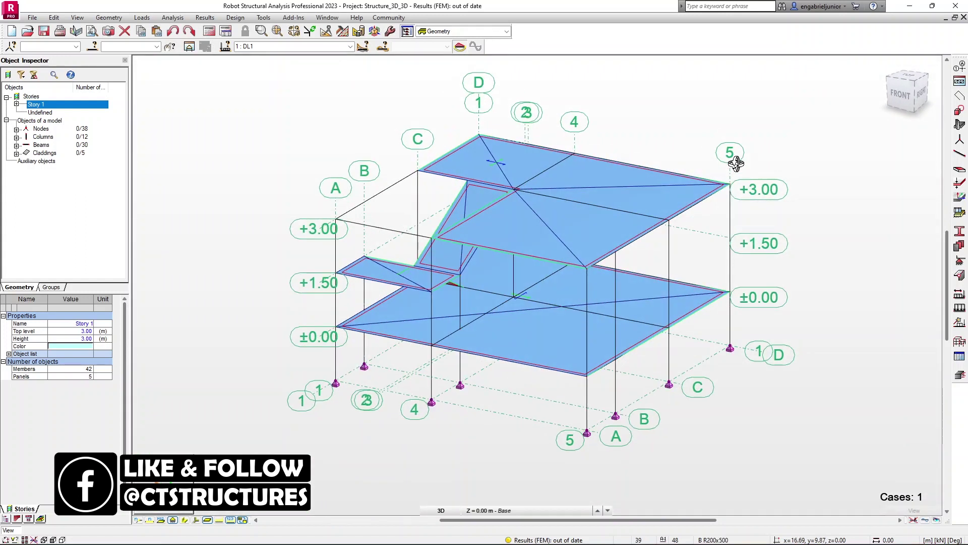
middle_click_drag(621, 205, 588, 214, "shift")
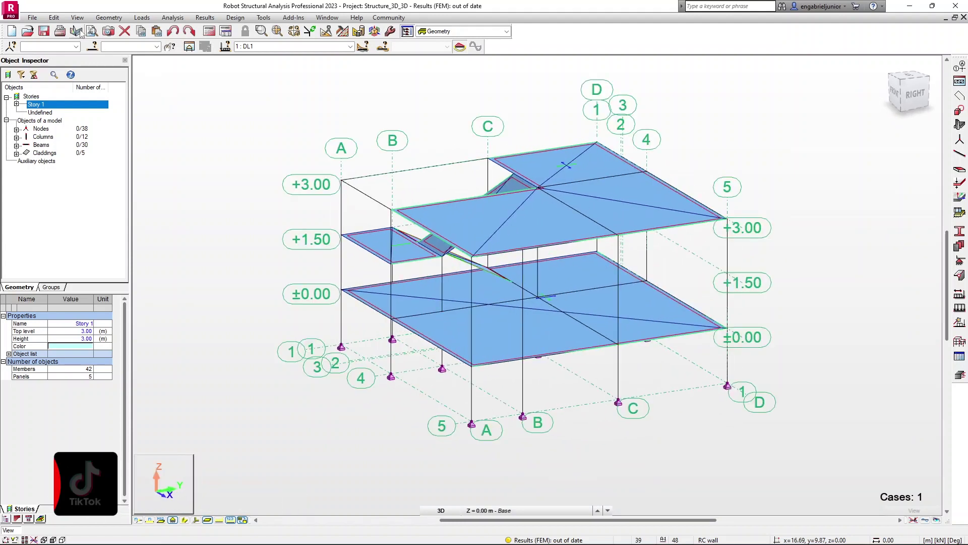
left_click(108, 18)
left_click(118, 169)
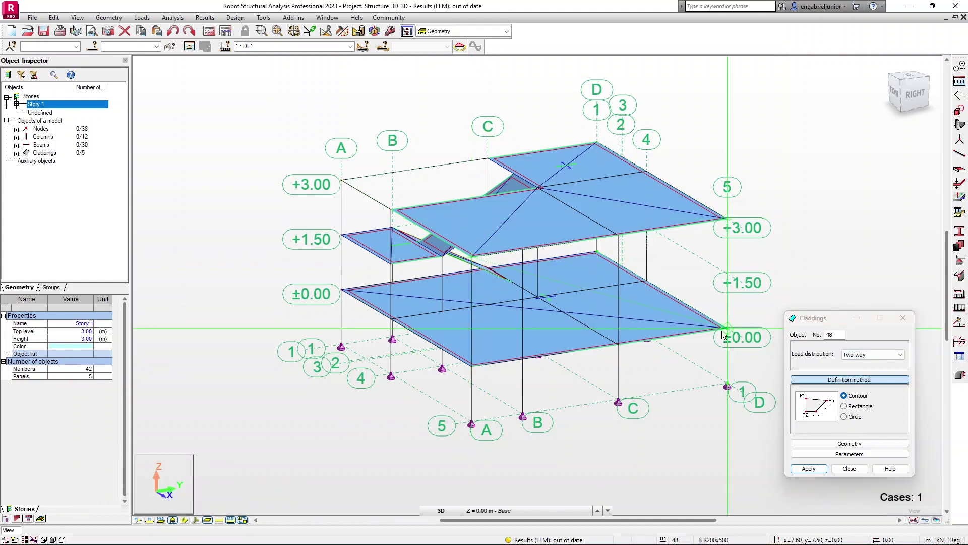
left_click(472, 366)
left_click(472, 257)
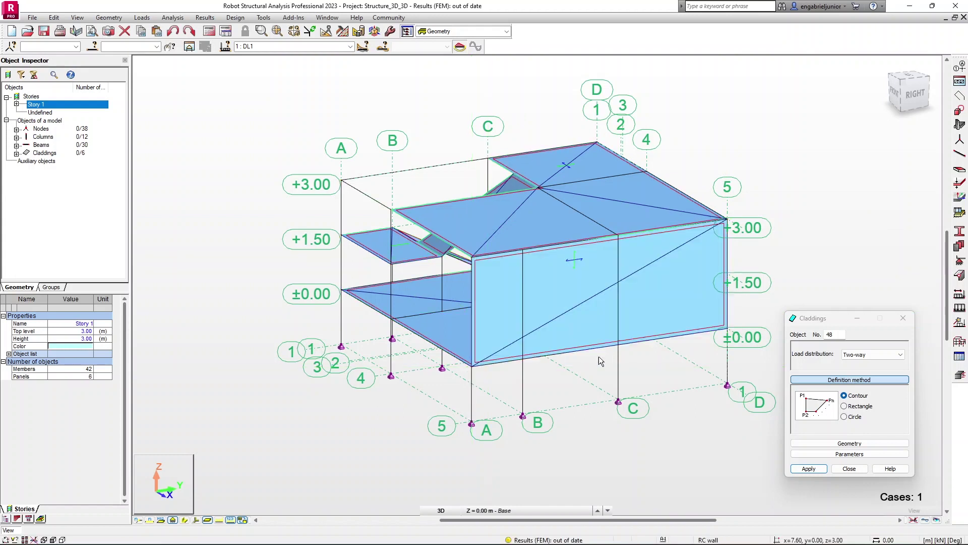
middle_click_drag(875, 304, 742, 253, "shift")
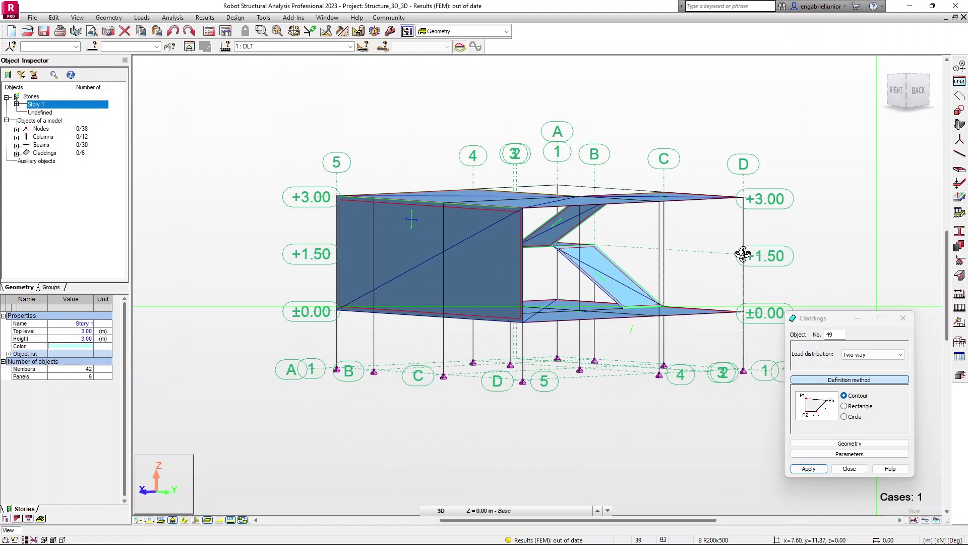
left_click(905, 318)
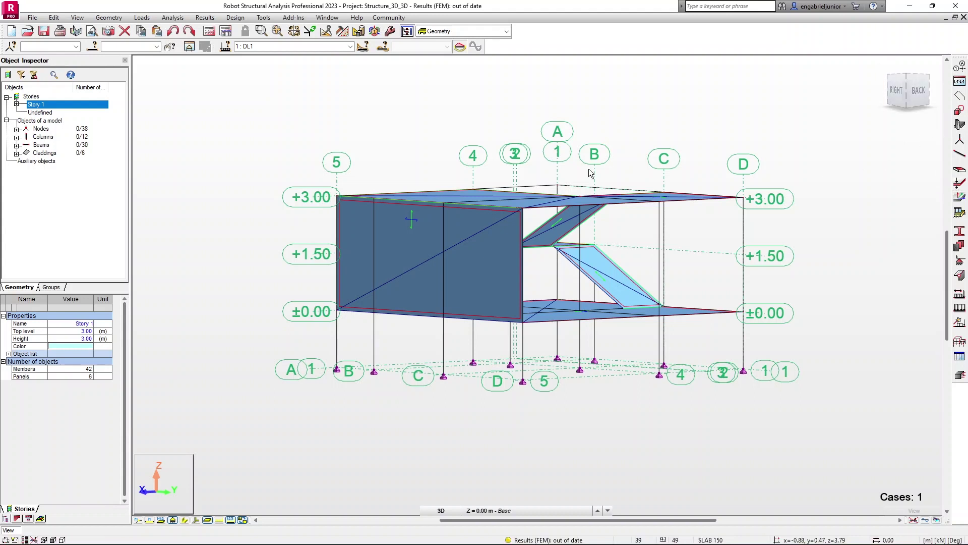
Step: Cut a 1.8 by 1.8 m rectangular opening in the axis 5 wall cladding, offset about 4.50 m and 0.50 m from its base corner at axis A
left_click(110, 19)
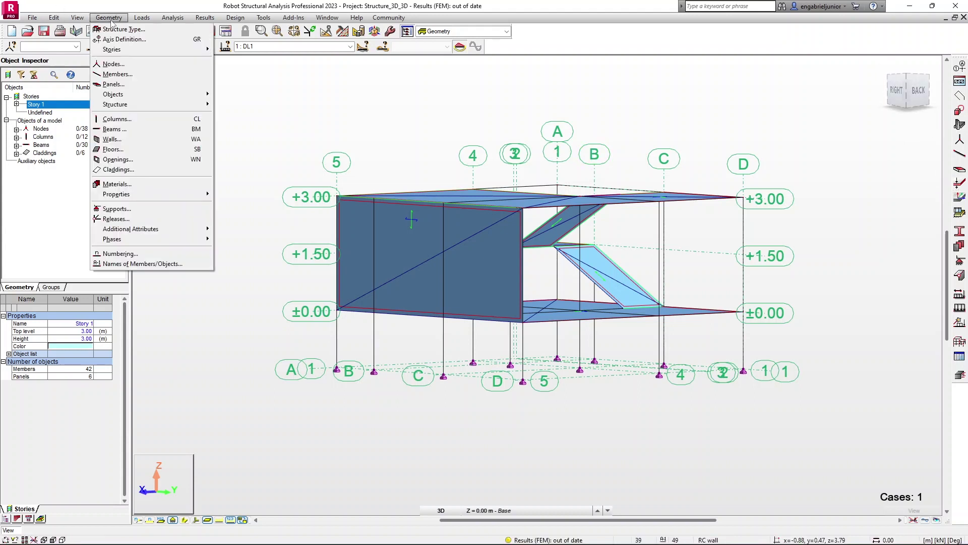
left_click(121, 156)
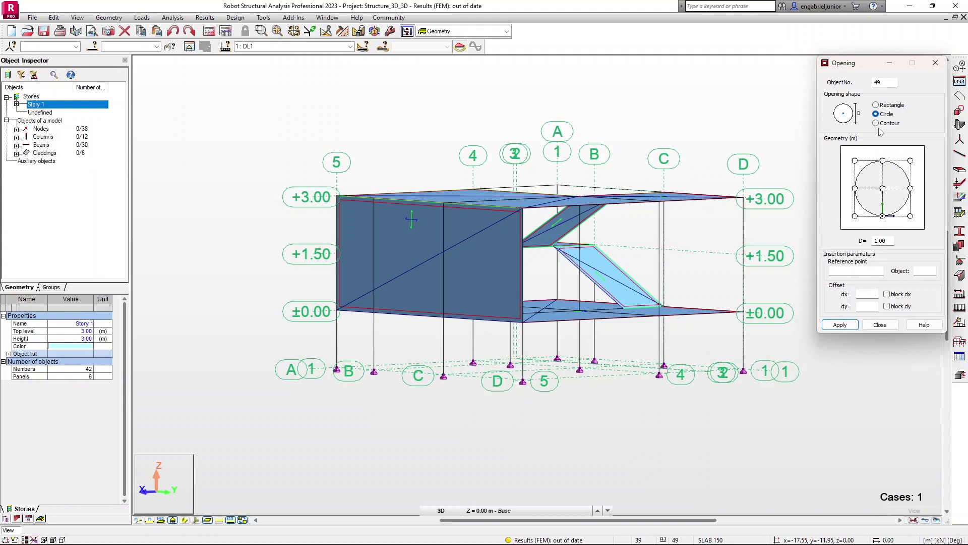
left_click(876, 105)
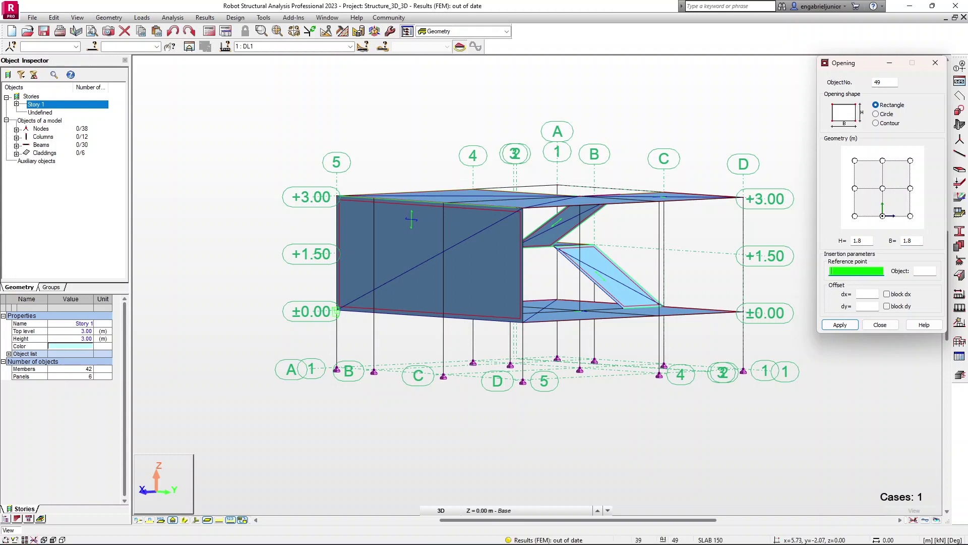
left_click(336, 311)
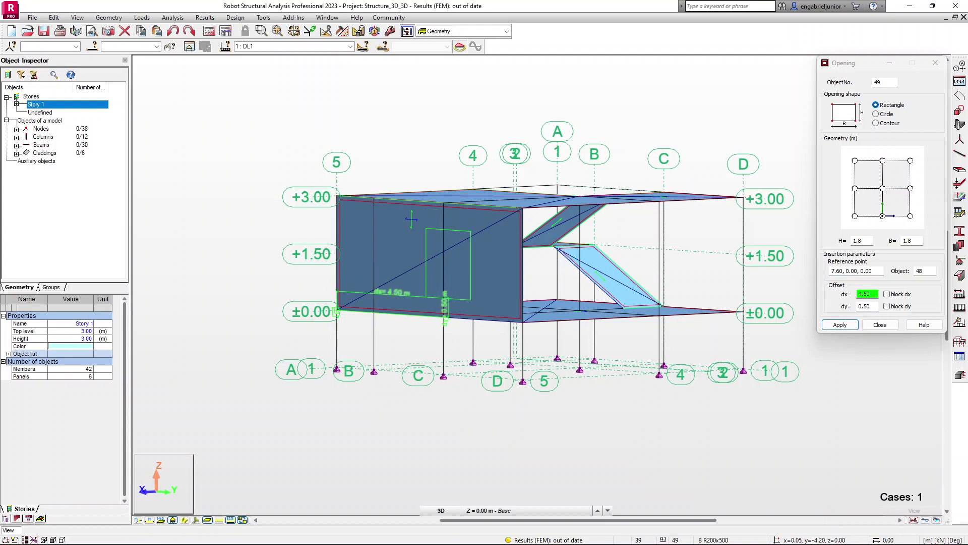
left_click(411, 219)
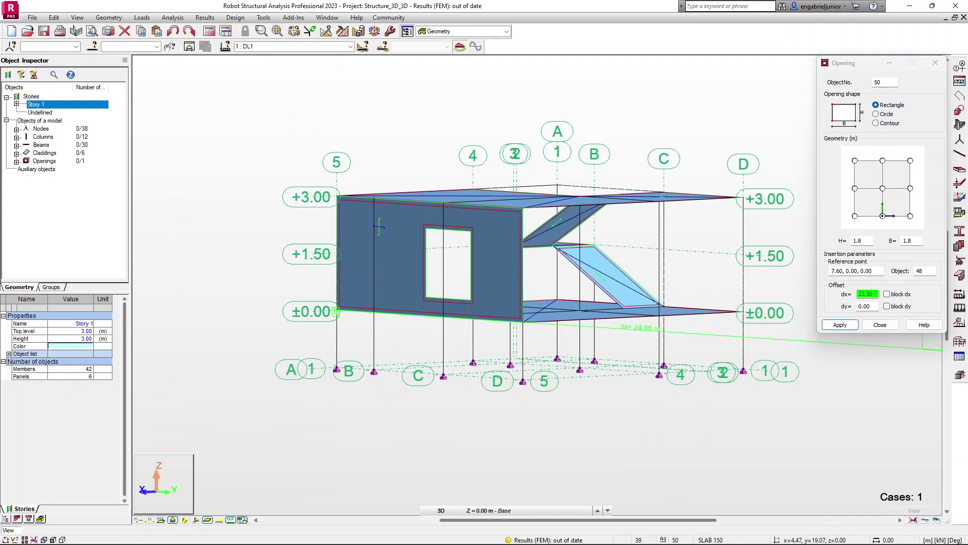
left_click(885, 329)
Step: Add a rectangular two-way cladding as a vertical wall along axis D, from ±0.00 to +3.00 between axes 1 and 5
middle_click_drag(791, 263, 840, 258, "shift")
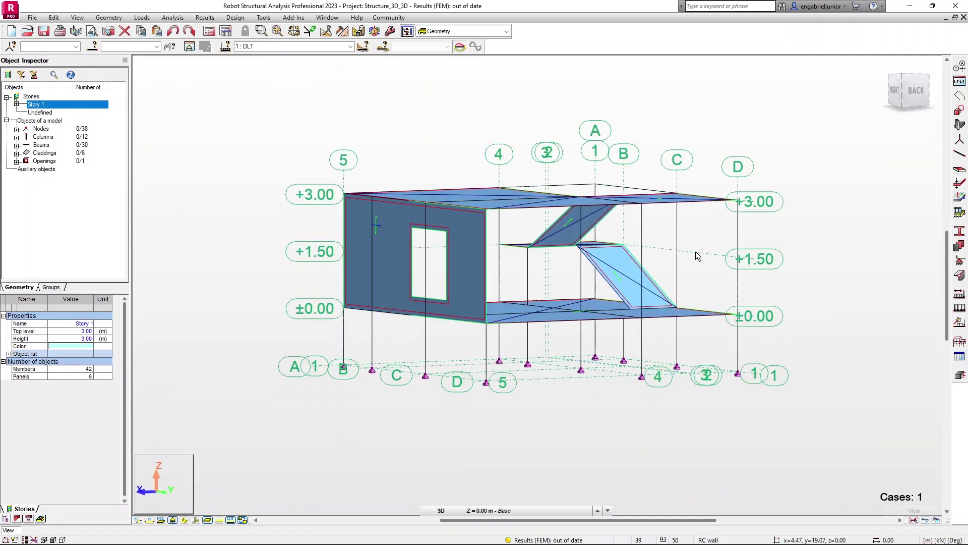
left_click(78, 18)
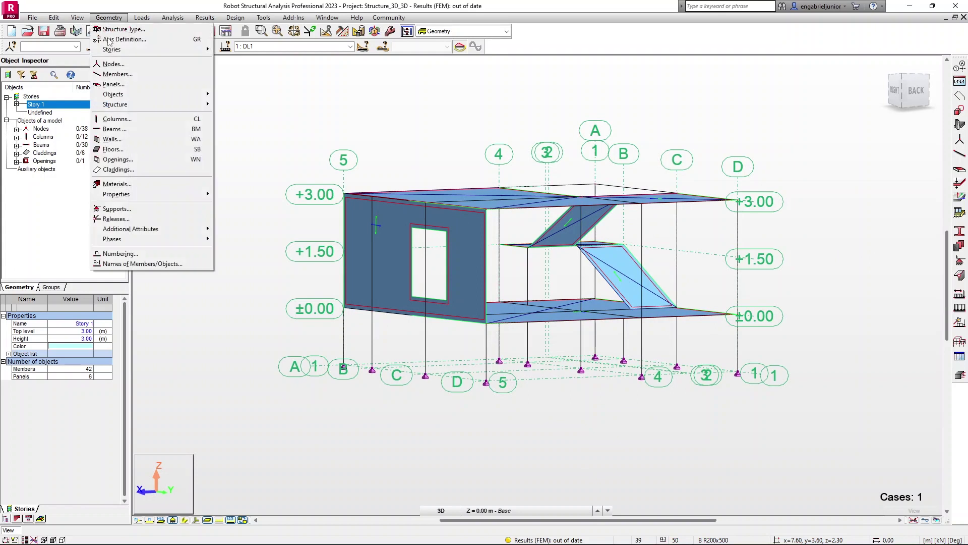
left_click(141, 172)
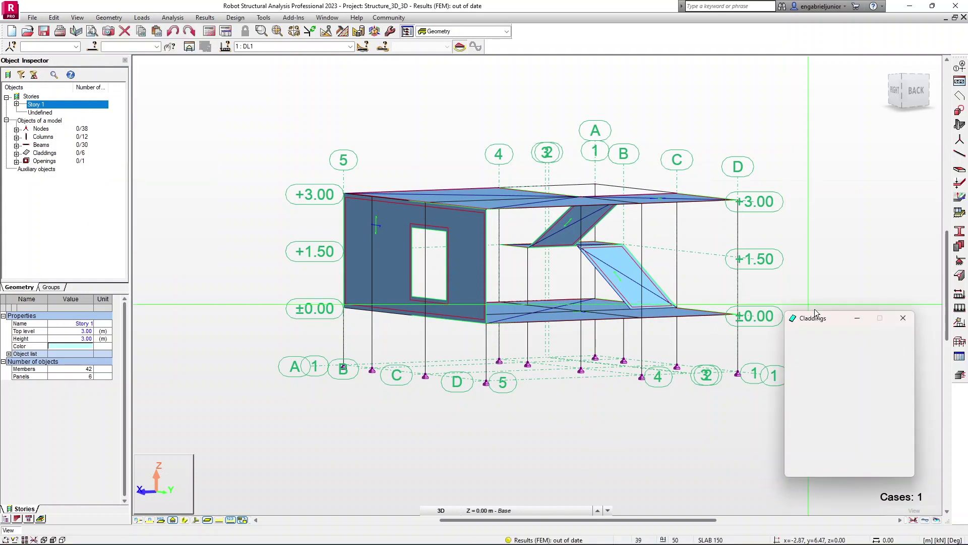
middle_click_drag(812, 307, 799, 270, "shift")
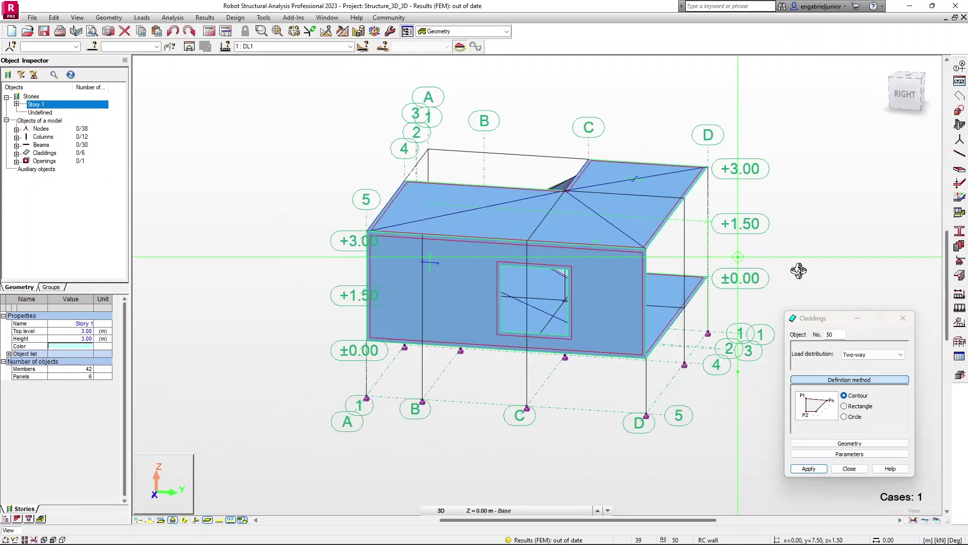
left_click(860, 406)
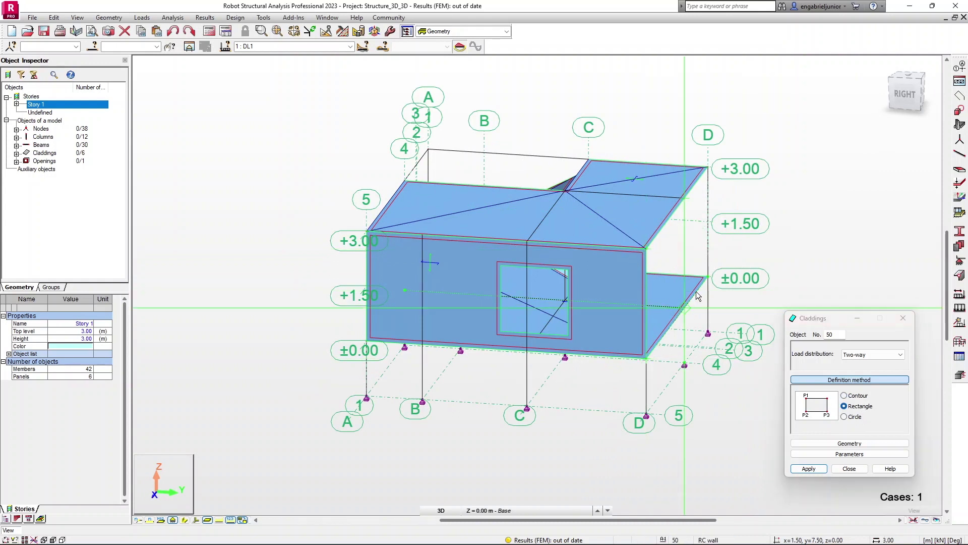
left_click(709, 281)
Step: Add a rectangular two-way cladding as a vertical wall along axis A between axes 1 and 5, and end the cladding definition
middle_click_drag(708, 281, 607, 214, "shift")
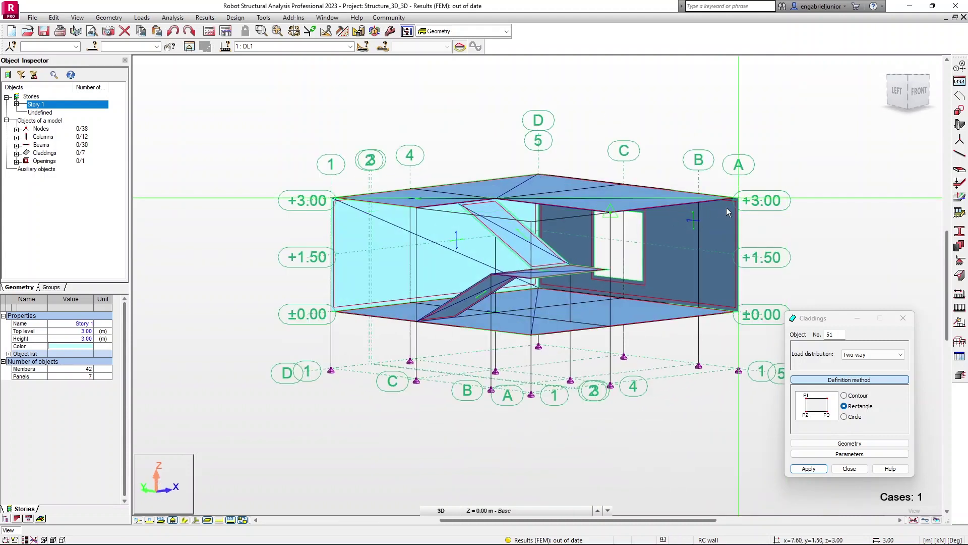
left_click(534, 222)
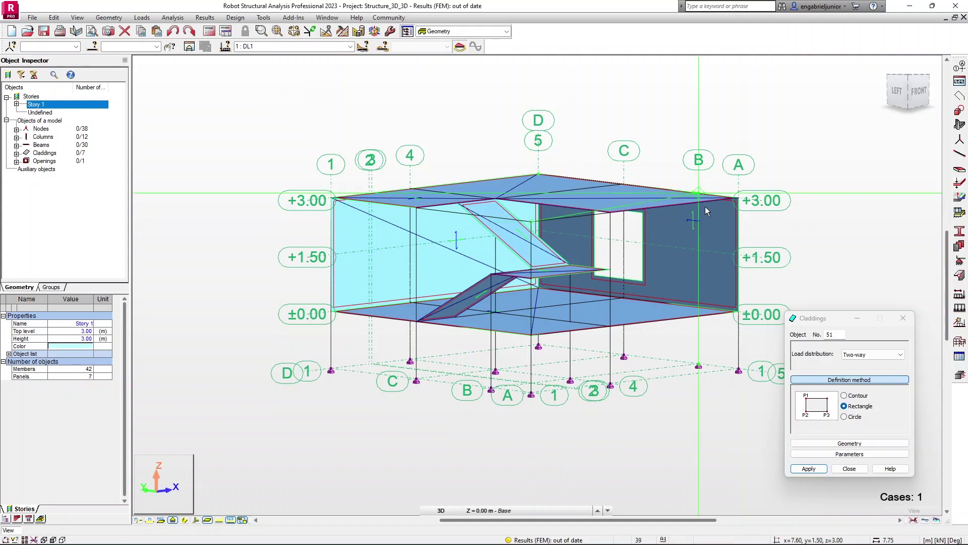
left_click(736, 200)
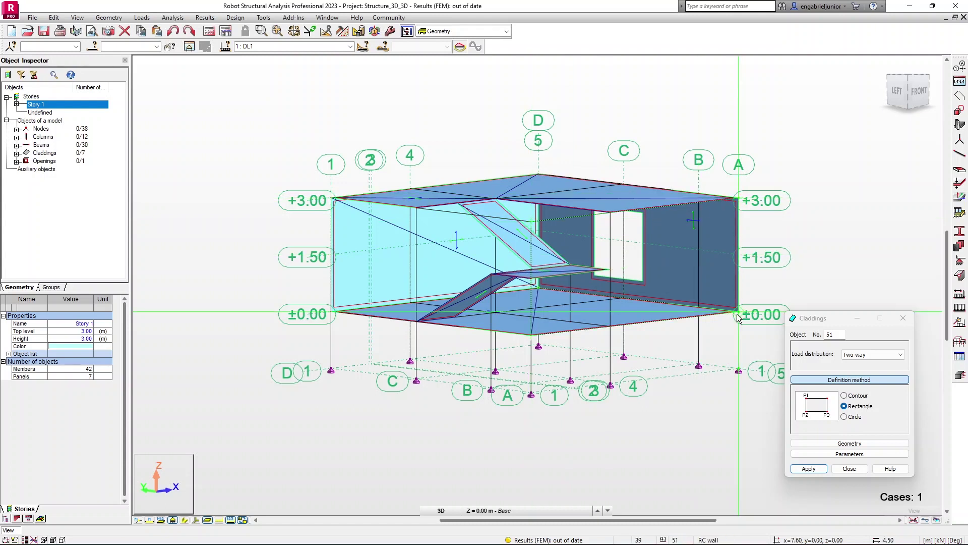
left_click(736, 313)
middle_click_drag(594, 274, 652, 299, "shift")
left_click(842, 468)
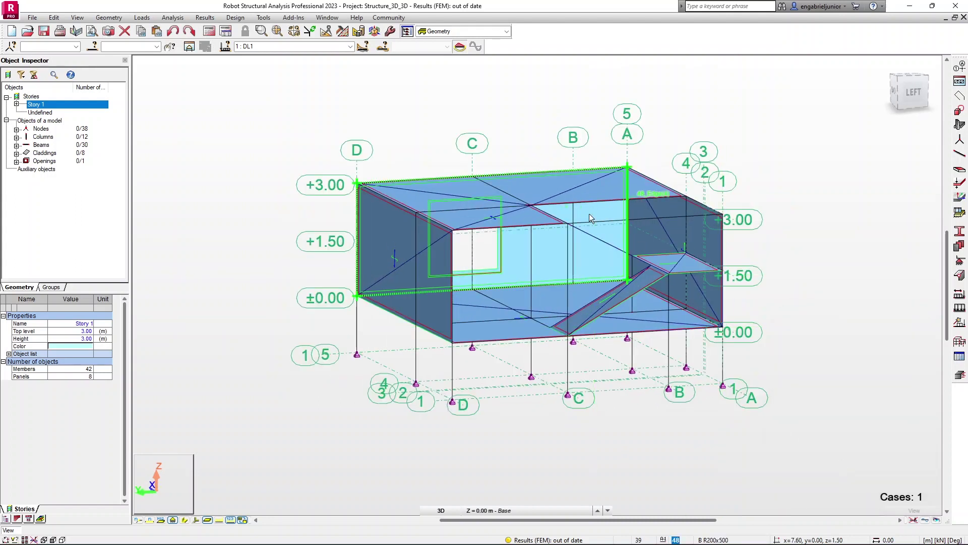
Step: Add a second dead load case named DL2 alongside DL1 and close the load case definition
left_click(141, 17)
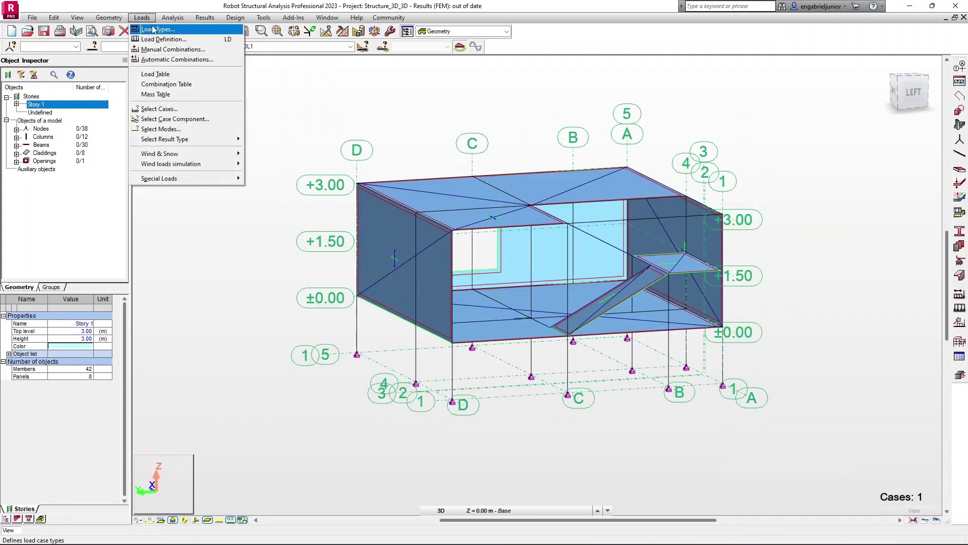
left_click(155, 29)
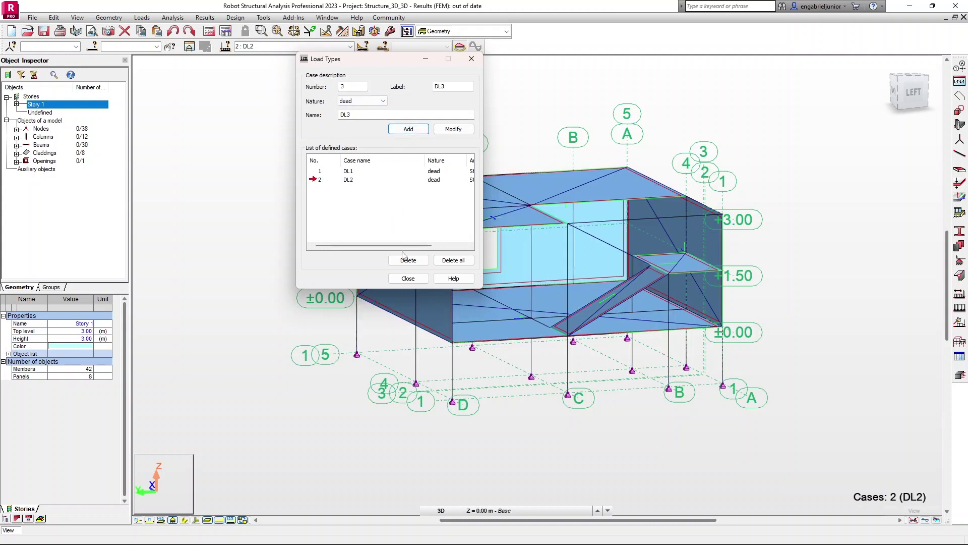
left_click(408, 279)
Step: Add a wind load case named WIND1 as case 3 and close the load case definition
left_click(148, 21)
left_click(159, 30)
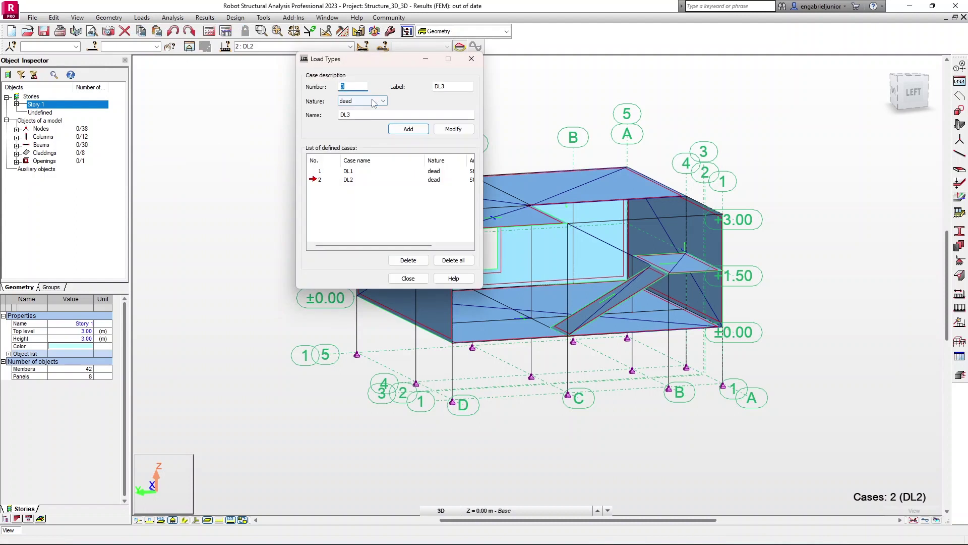
left_click(371, 103)
left_click(362, 123)
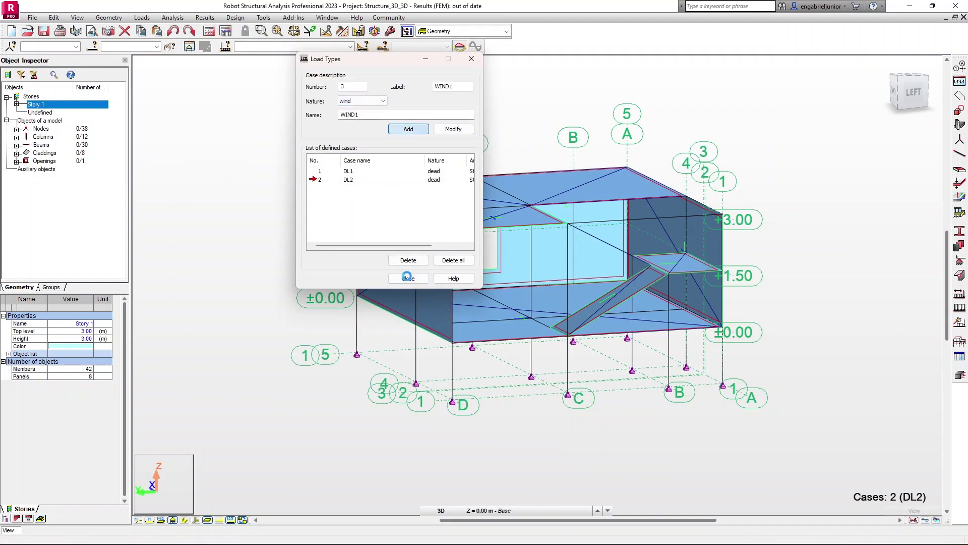
left_click(408, 279)
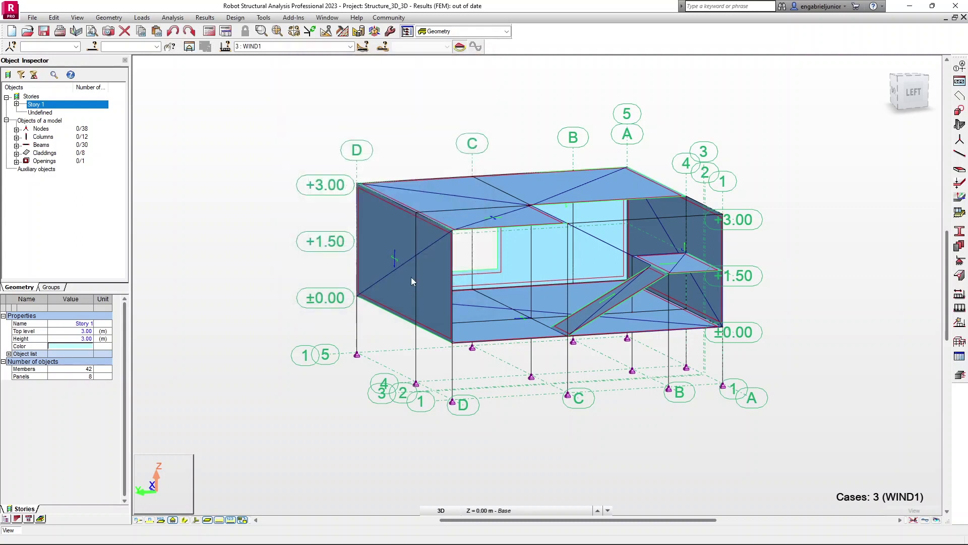
Step: Apply a uniform planar load of -1.5 kPa in global Y to the axis D wall cladding for WIND1
left_click(146, 19)
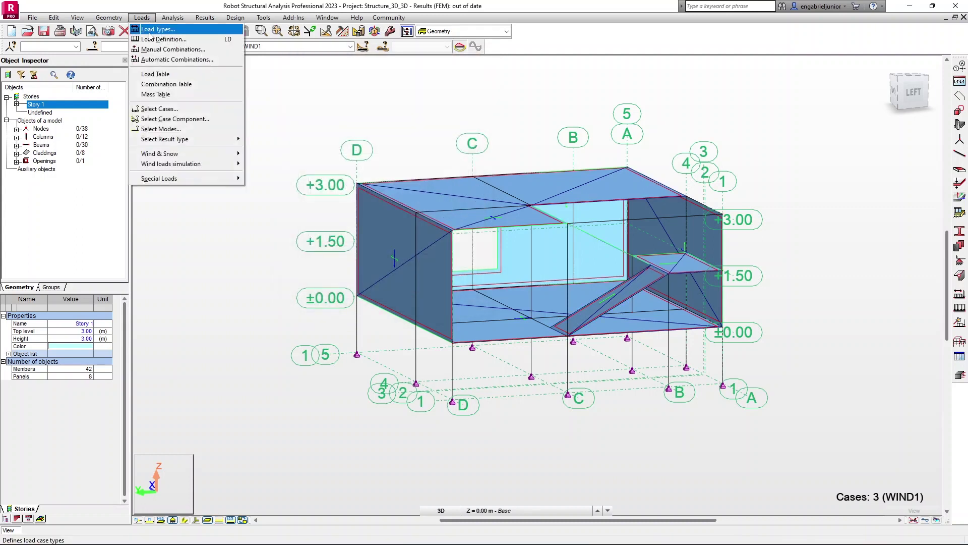
left_click(153, 39)
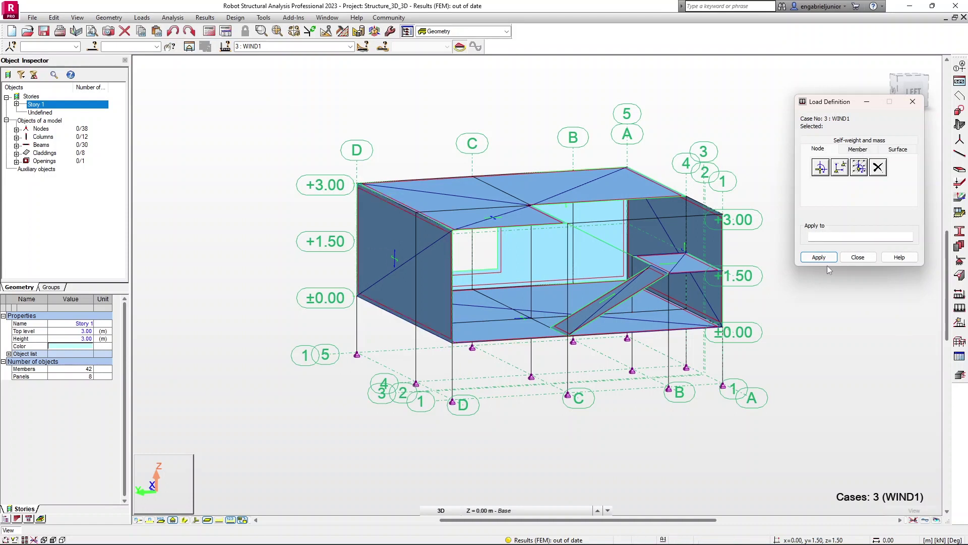
left_click(858, 149)
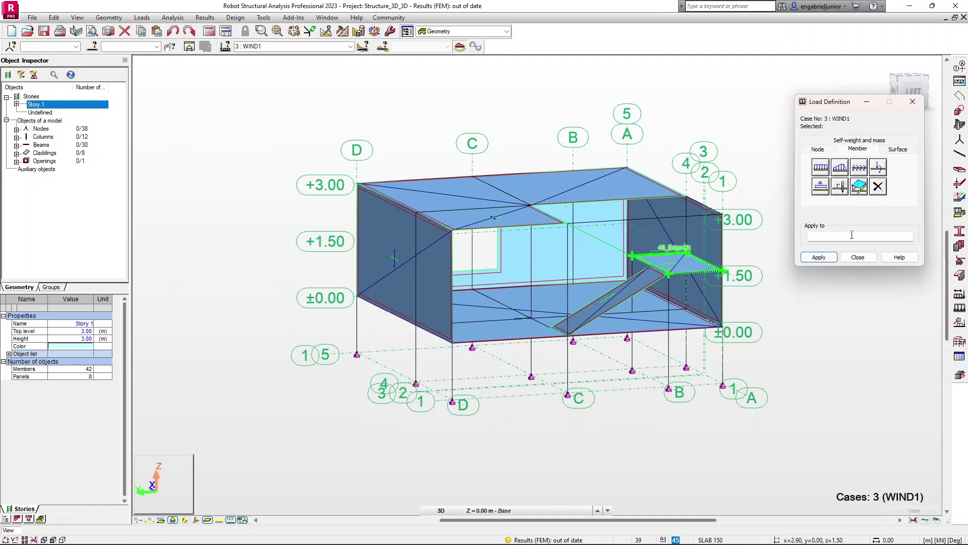
left_click(898, 150)
left_click(821, 167)
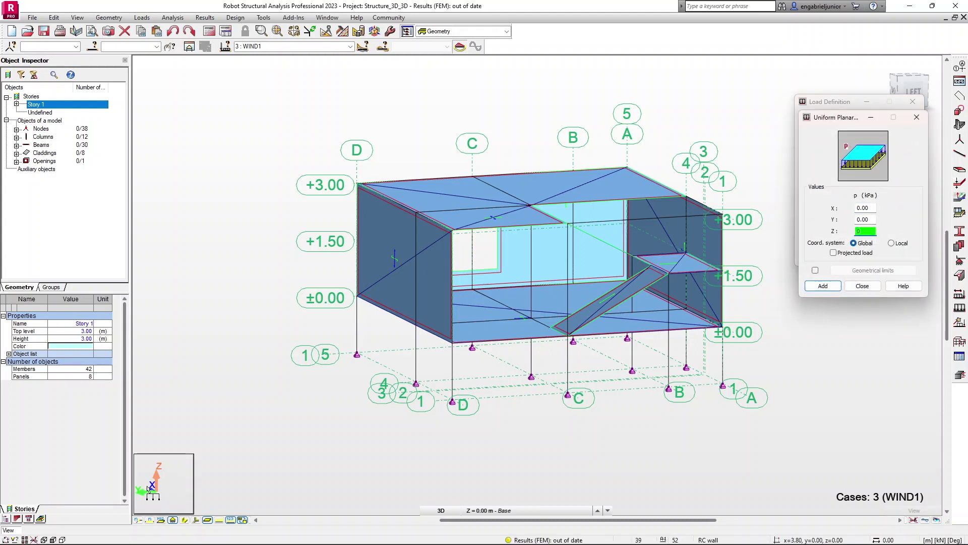
mouse_move(468, 346)
middle_mouse_down("shift")
mouse_move(442, 361)
mouse_move(458, 356)
middle_mouse_up("shift")
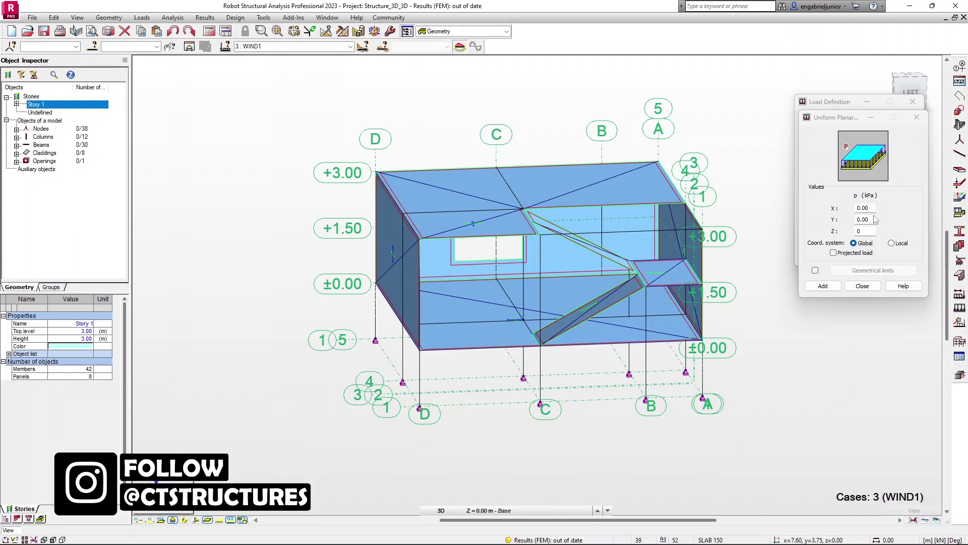
left_click_drag(873, 220, 805, 217)
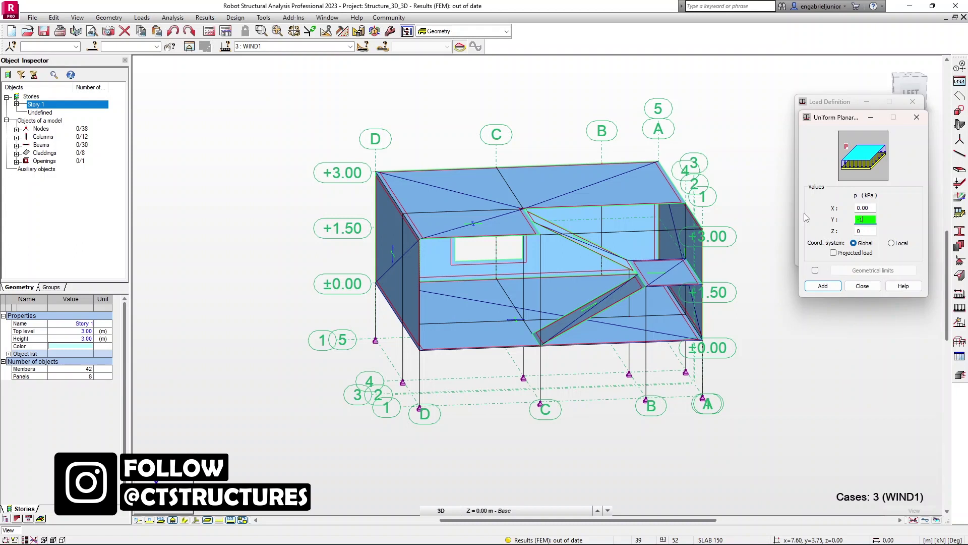
type("-1.5")
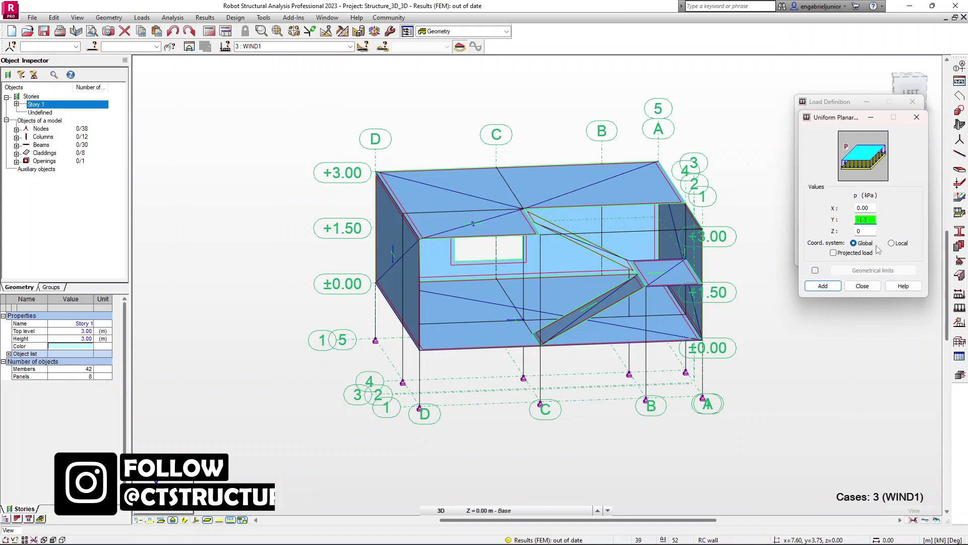
left_click(823, 286)
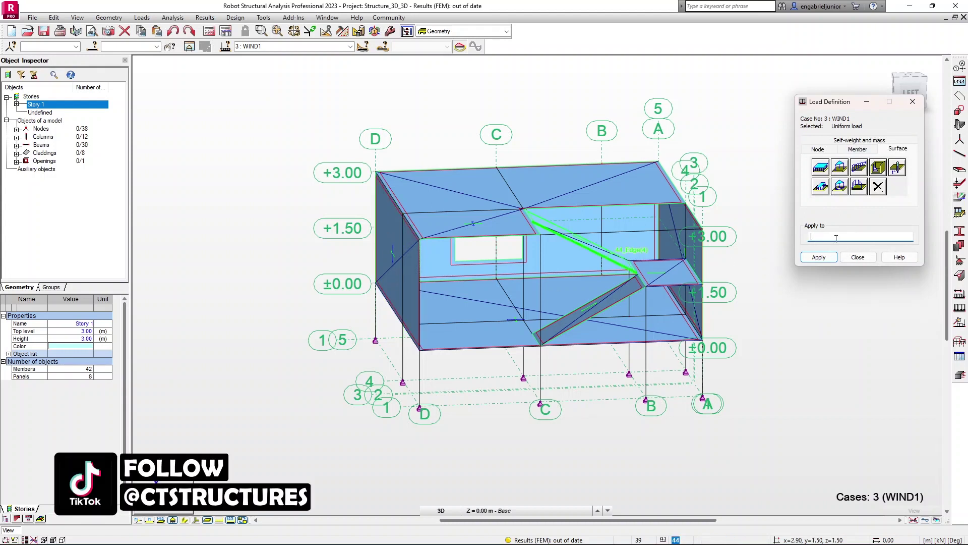
left_click(392, 274)
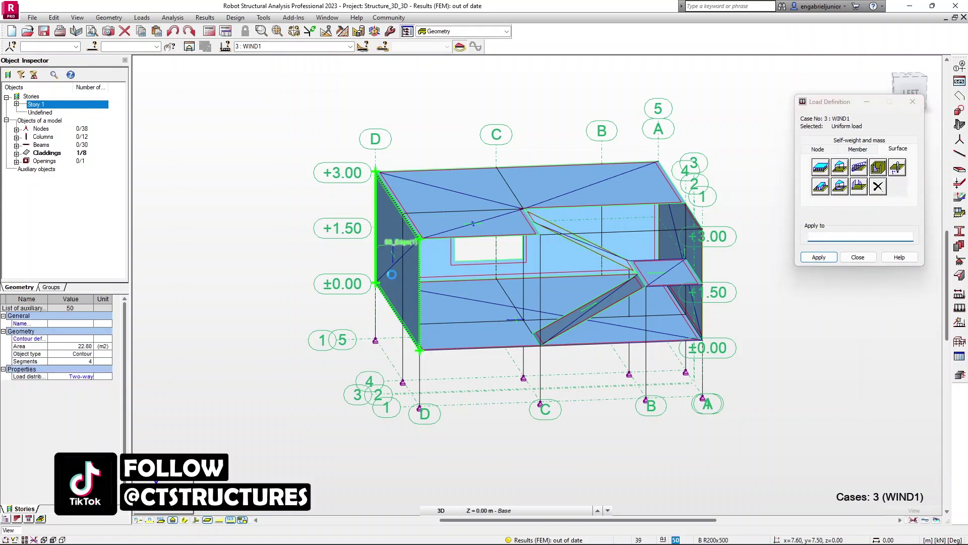
left_click(818, 237)
left_click(818, 258)
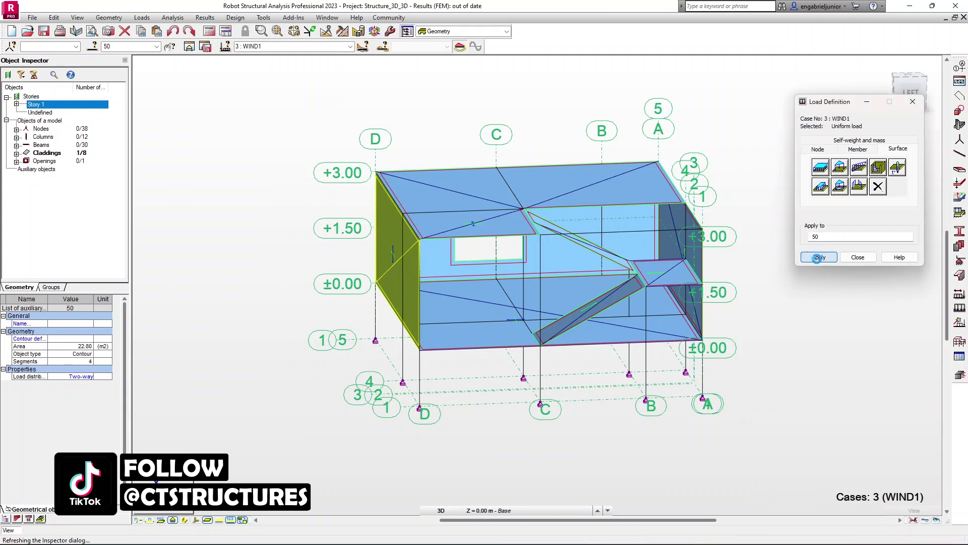
Step: Apply a uniform planar load of 1.50 kPa in global Y to the axis A wall cladding for WIND1
scroll(794, 267, "down", 4)
middle_click_drag(794, 270, 775, 309, "shift")
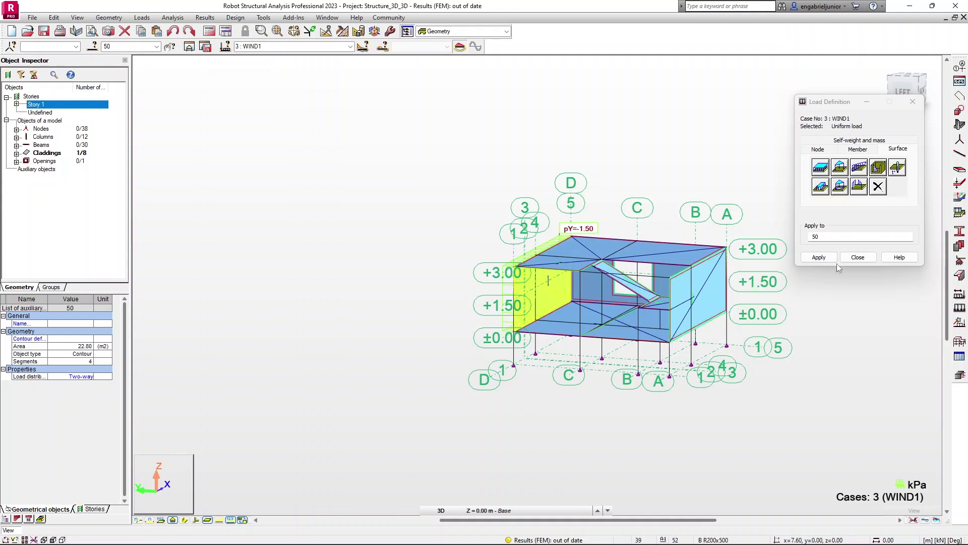
left_click(836, 191)
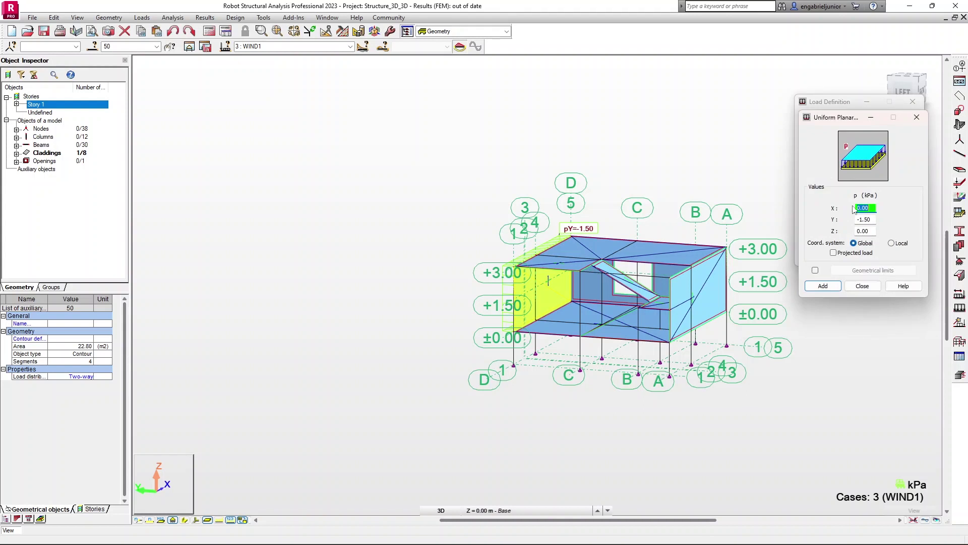
left_click(874, 220)
left_click(823, 286)
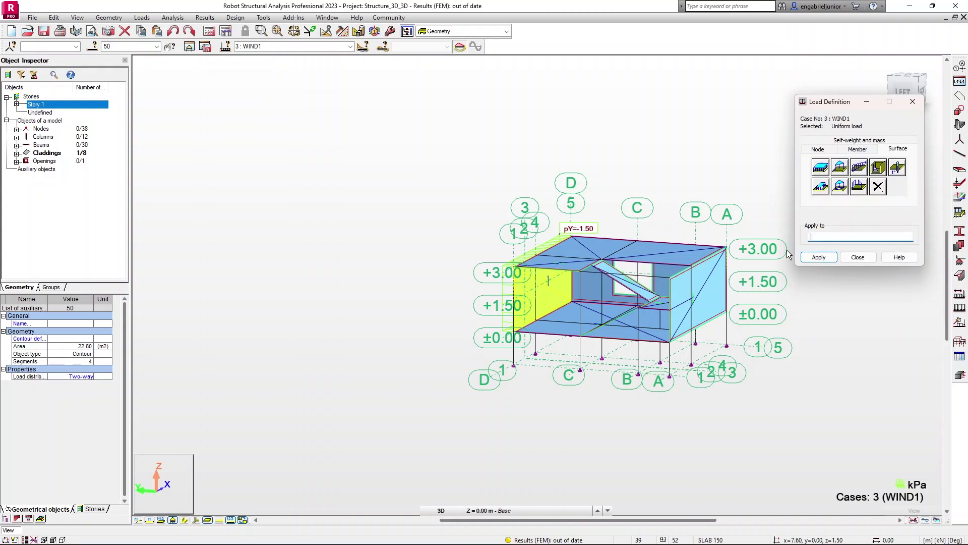
left_click(706, 292)
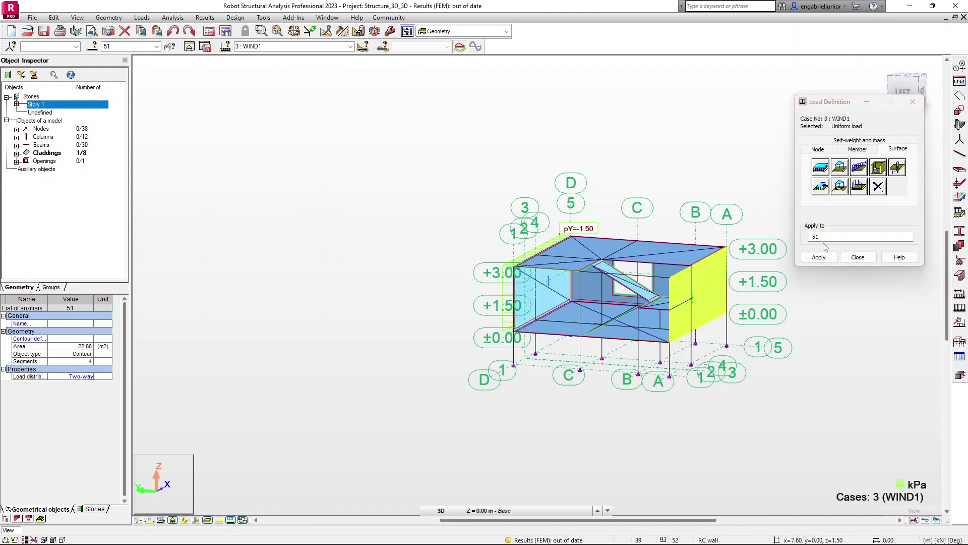
left_click(819, 257)
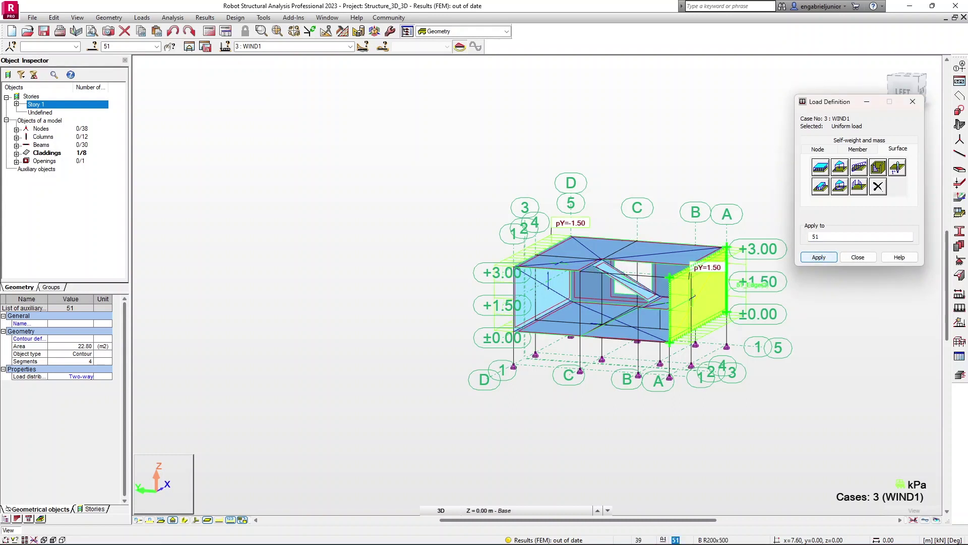
Step: Define a WIND1 uniform planar load with global X set to -1.5 kPa and Y set to 0
scroll(698, 302, "up", 3)
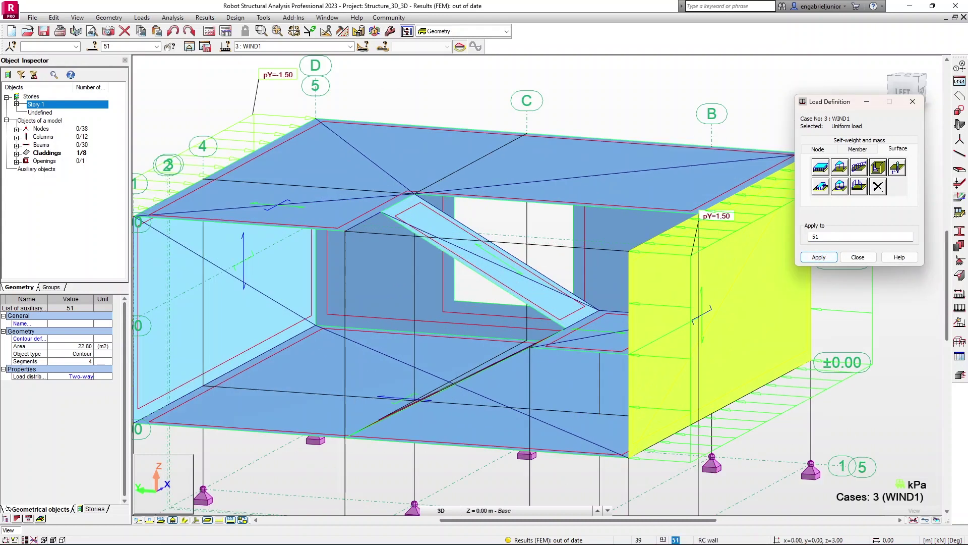
scroll(669, 358, "down", 3)
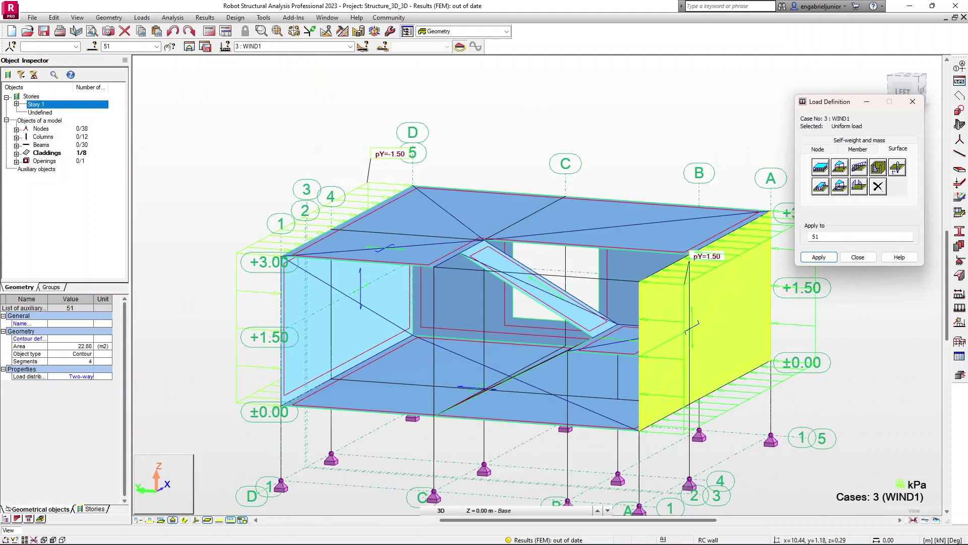
scroll(588, 298, "down", 3)
middle_click_drag(589, 298, 616, 298, "shift")
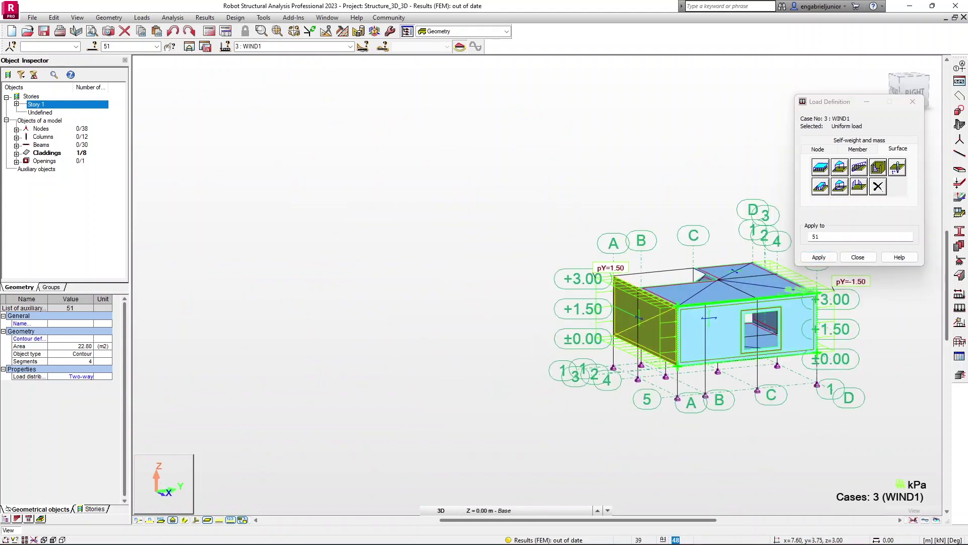
scroll(728, 324, "up", 3)
middle_click_drag(731, 314, 595, 289)
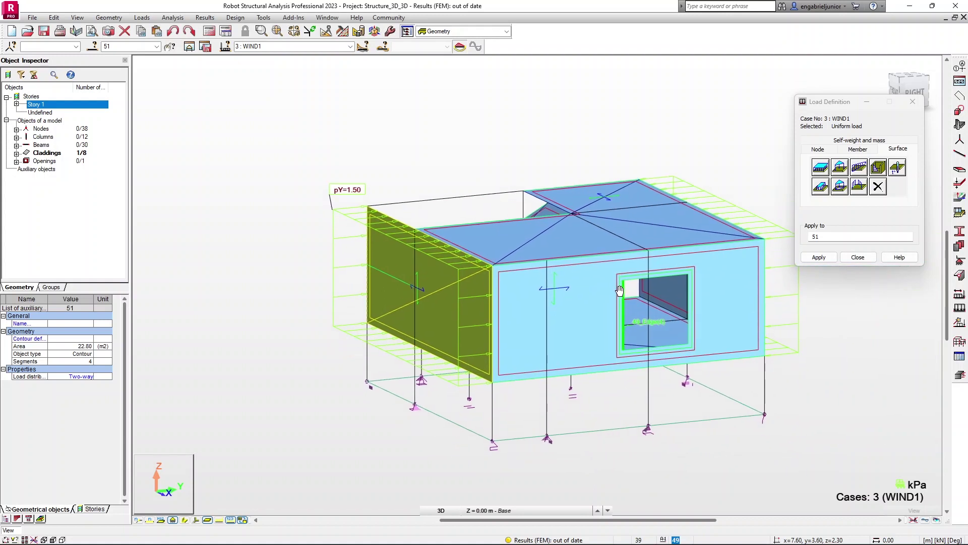
middle_click_drag(540, 363, 572, 372, "shift")
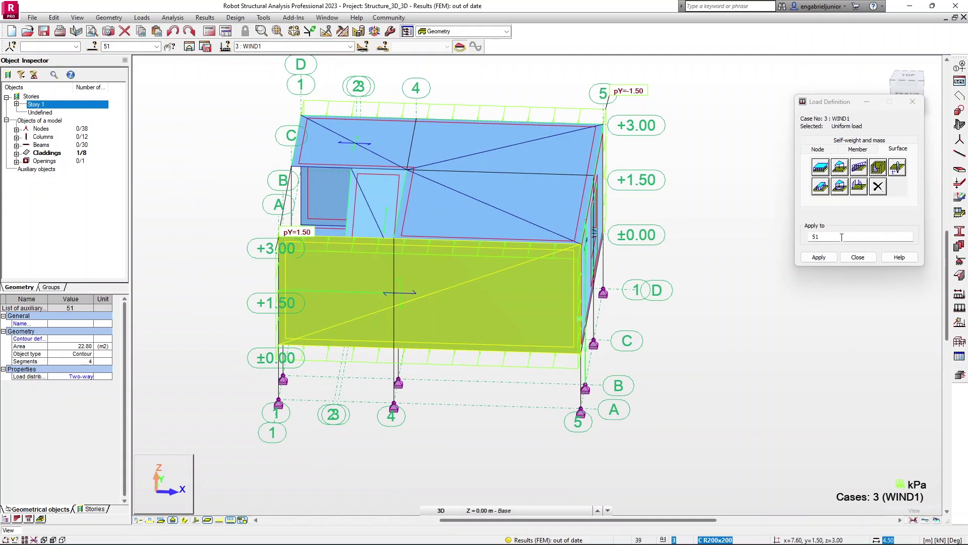
left_click(821, 168)
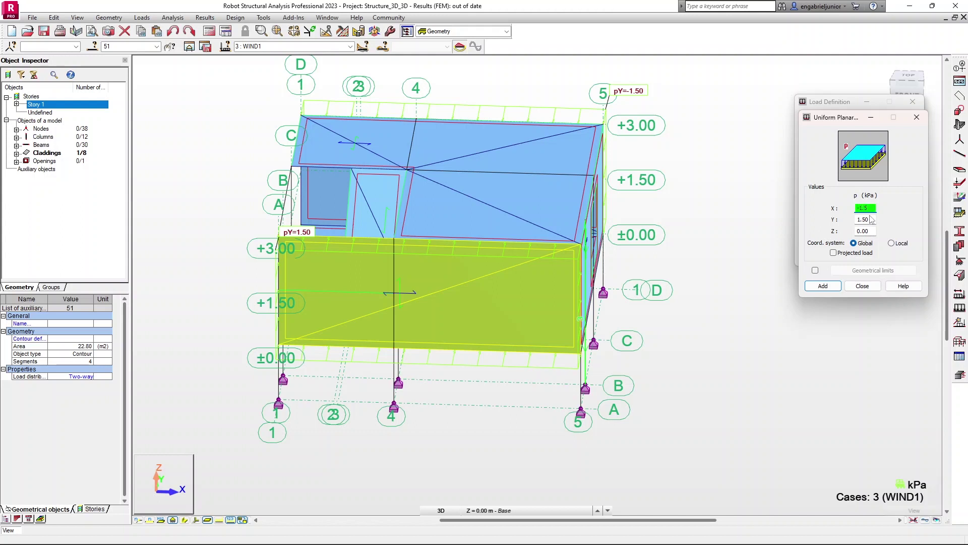
key("Tab")
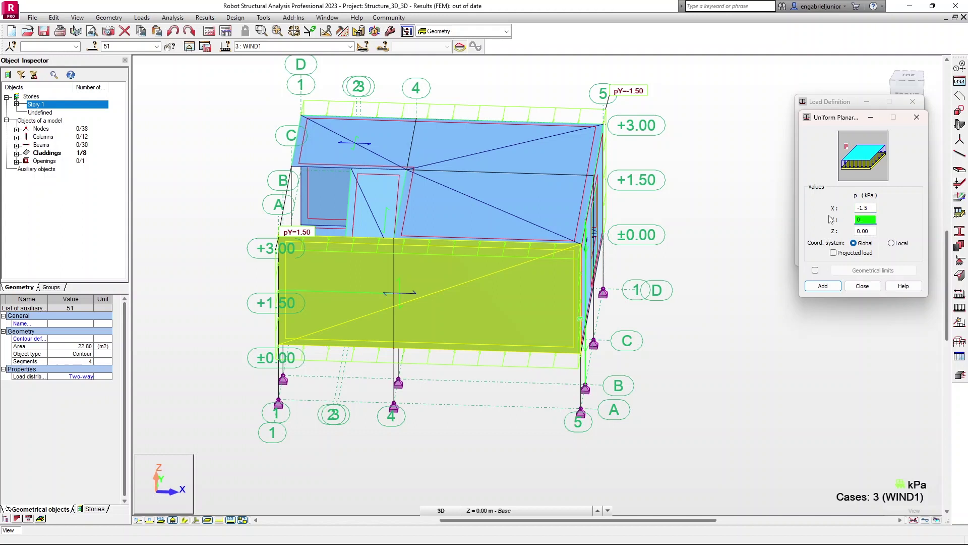
left_click(823, 286)
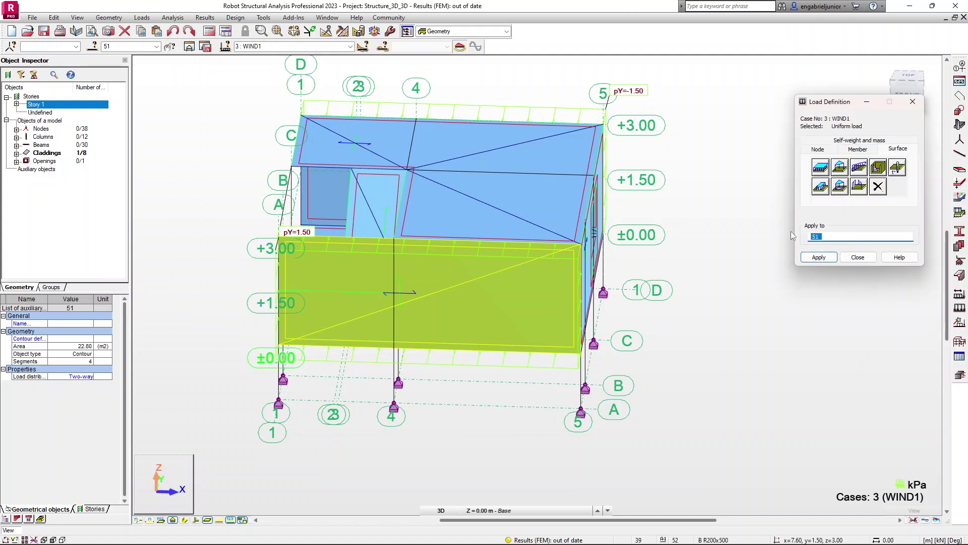
Step: Apply the X-direction wind load to the axis 5 wall cladding containing the opening and end the load definition
middle_click_drag(748, 221, 694, 224, "shift")
left_click(604, 296)
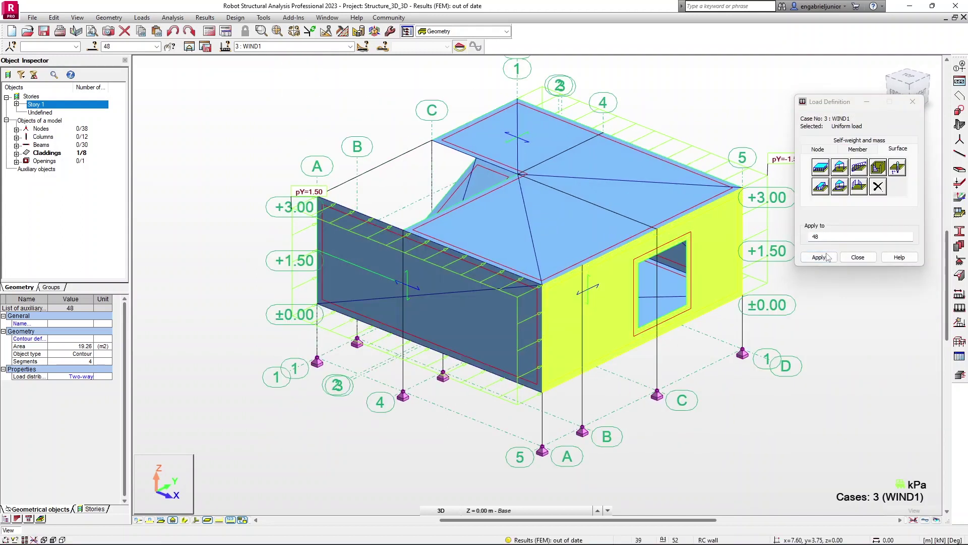
left_click(818, 257)
middle_click_drag(688, 337, 724, 325, "shift")
scroll(647, 232, "up", 5)
scroll(644, 229, "down", 2)
left_click(858, 257)
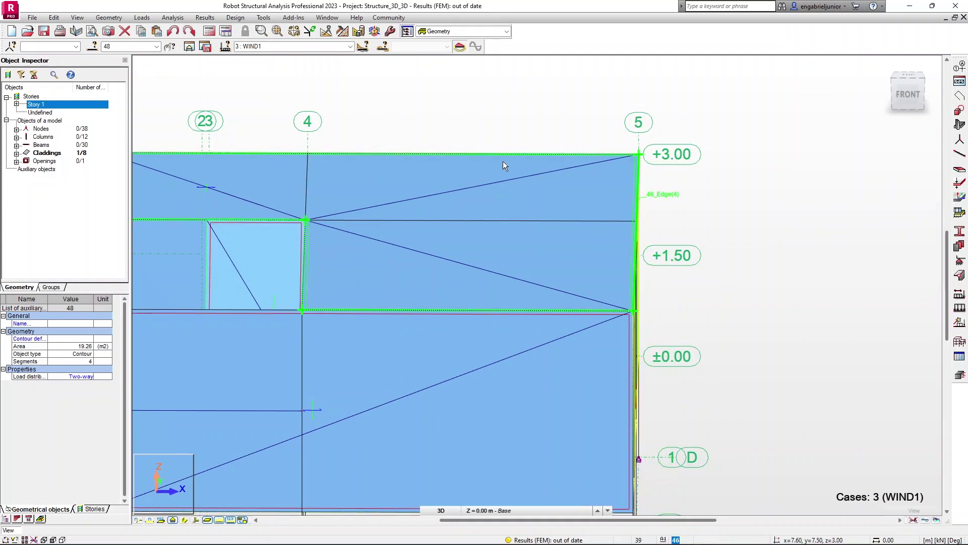
Step: Define a uniform planar load for load case DL2 with global Z set to -3.6 kPa and no X component
left_click(351, 46)
left_click(280, 63)
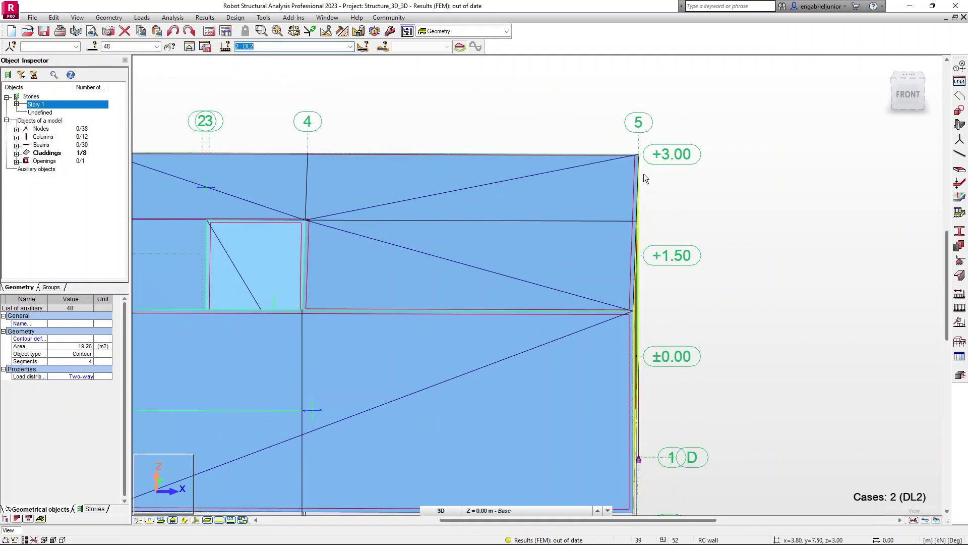
left_click(960, 308)
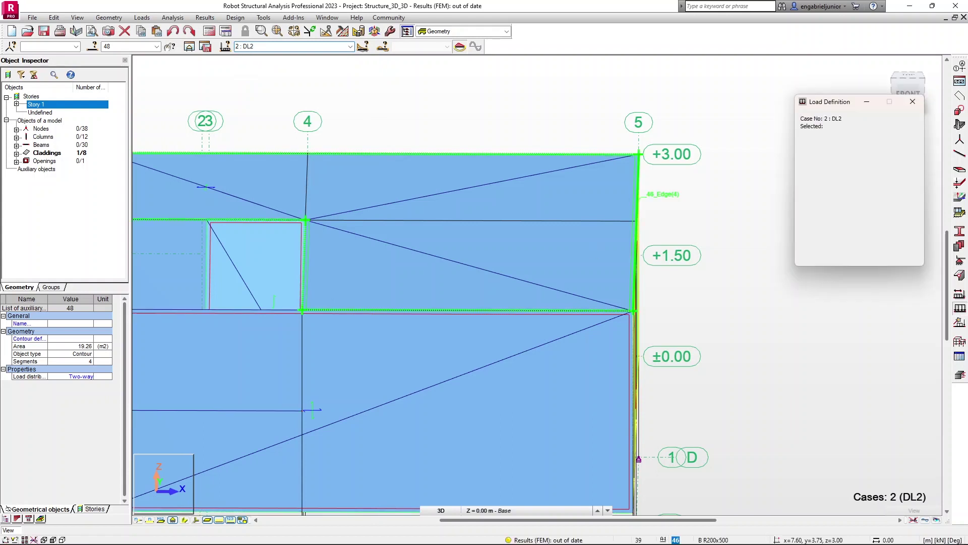
scroll(668, 196, "down", 3)
scroll(588, 211, "down", 3)
middle_click_drag(570, 224, 629, 212, "shift")
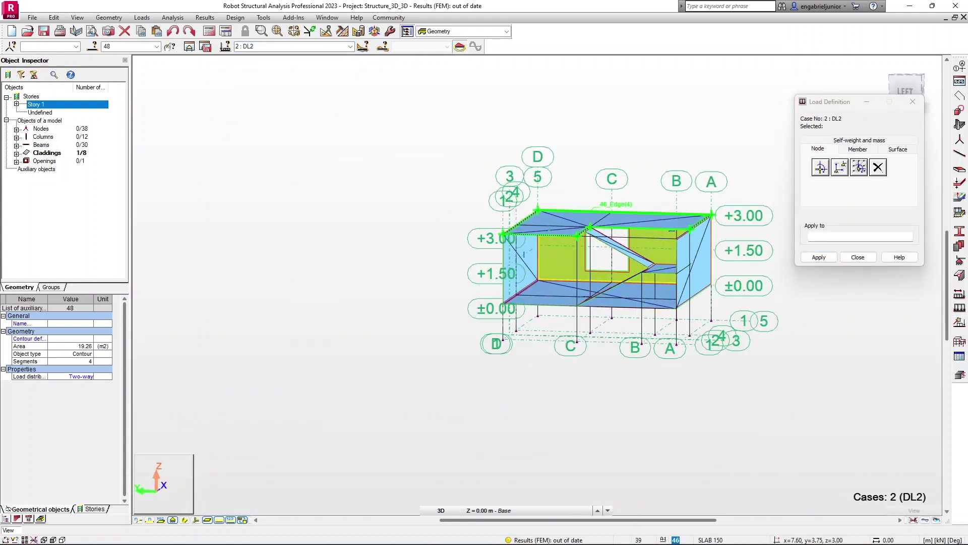
left_click(897, 149)
left_click(821, 167)
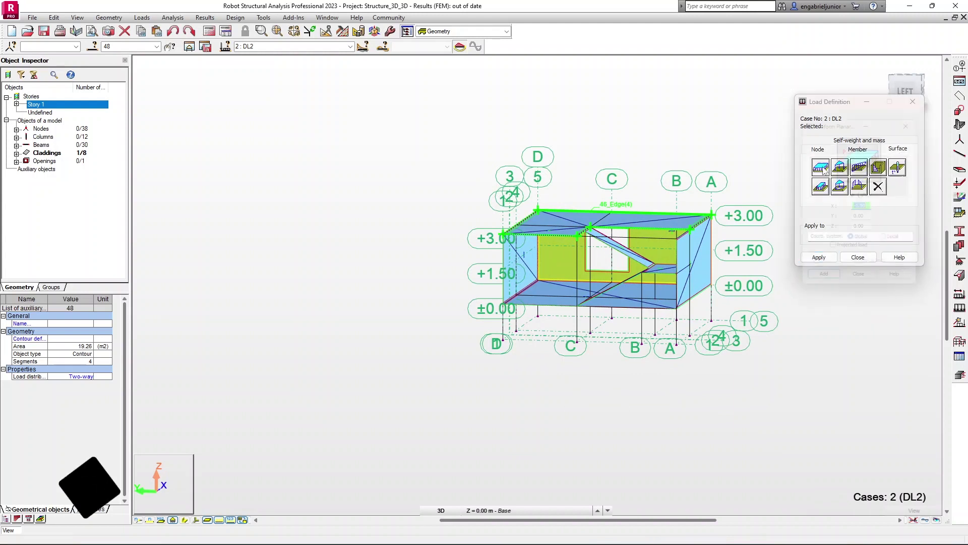
double_click(863, 231)
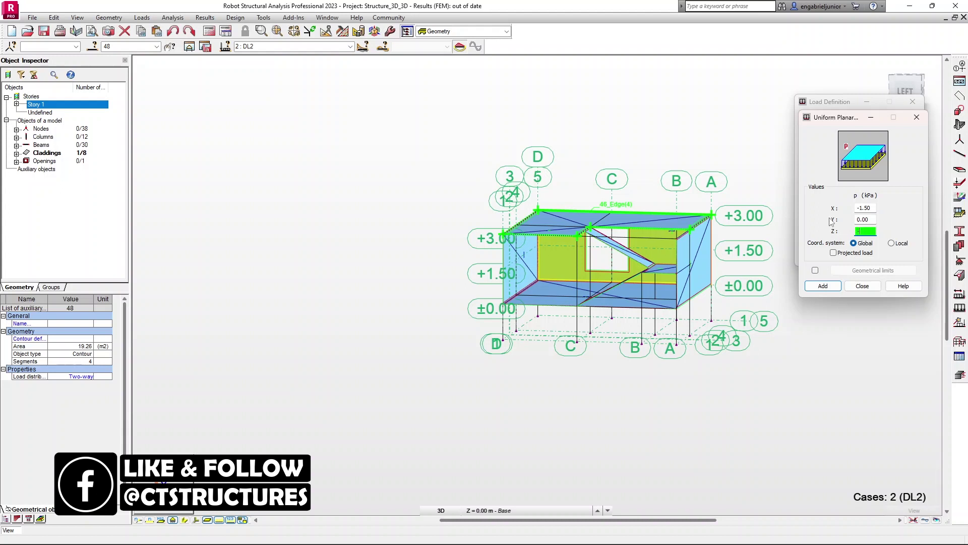
type("-3.")
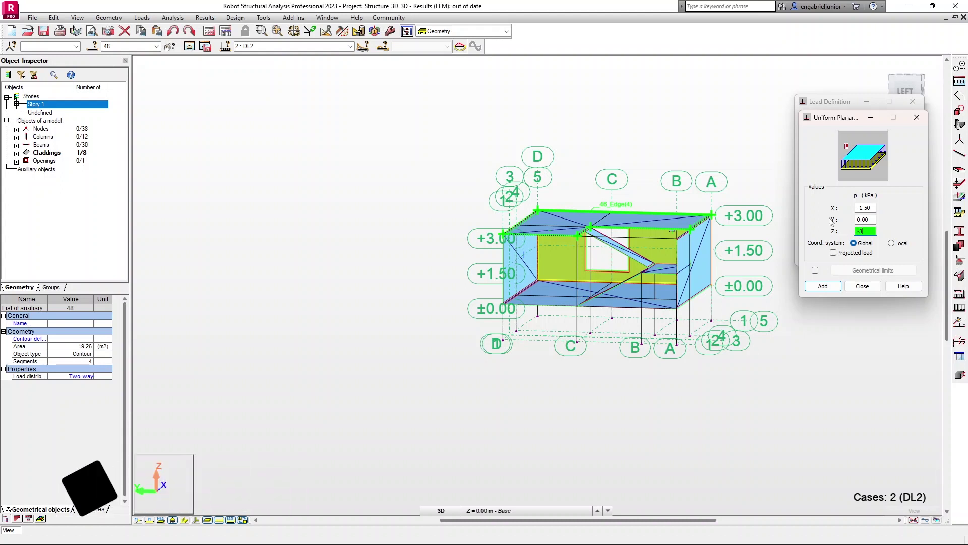
type("6")
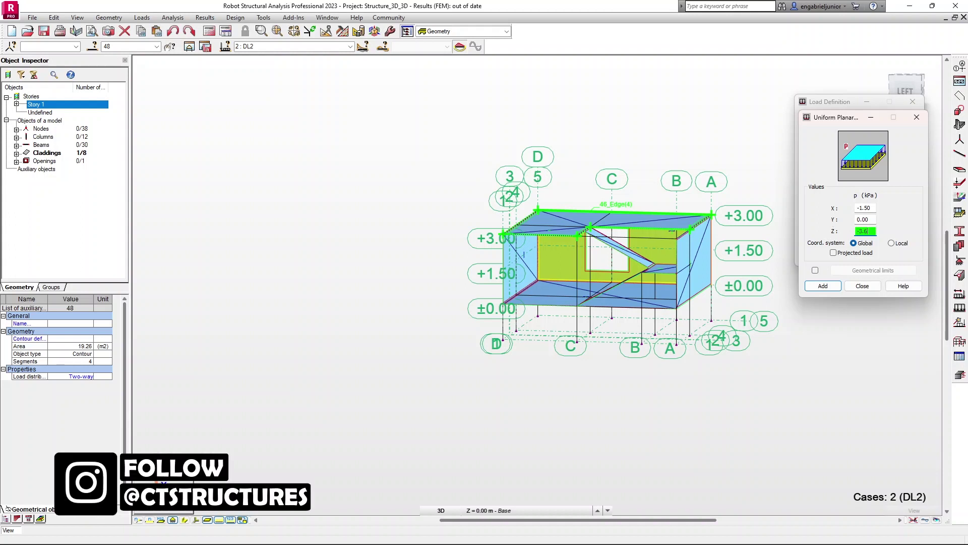
double_click(867, 208)
left_click(827, 286)
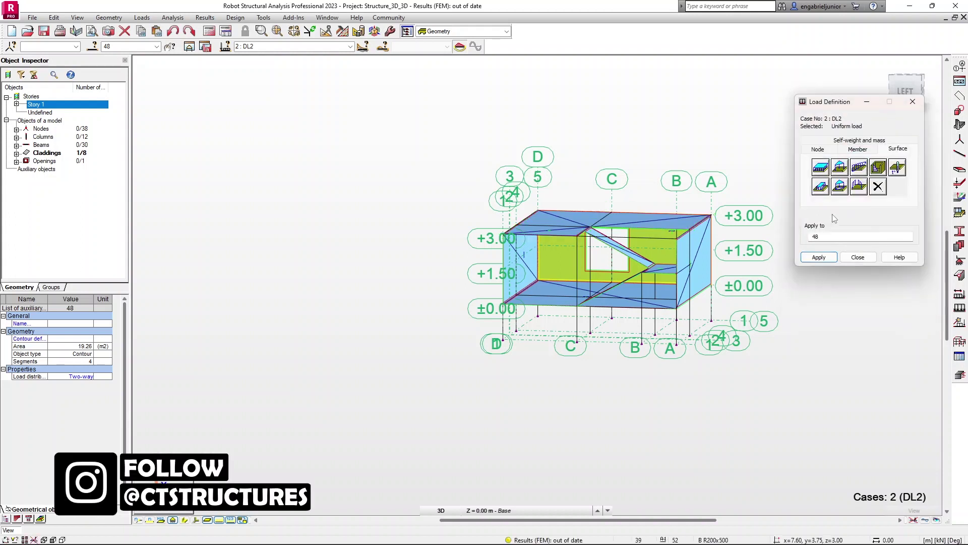
Step: Apply the DL2 planar load to both stair flights, the landing and the +3.00 floor cladding (claddings 43 to 46)
left_click_drag(803, 234, 800, 234)
key("BackSpace")
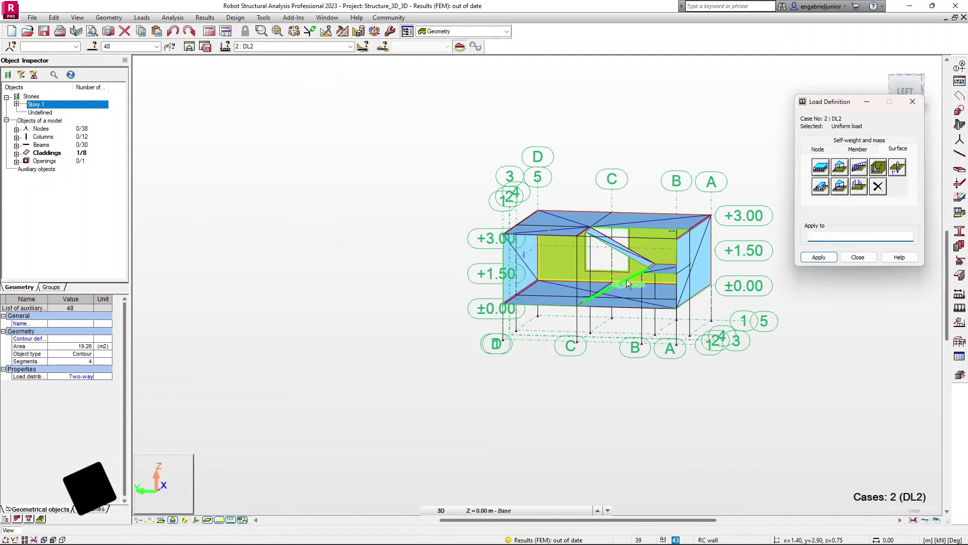
middle_click_drag(626, 279, 669, 294, "shift")
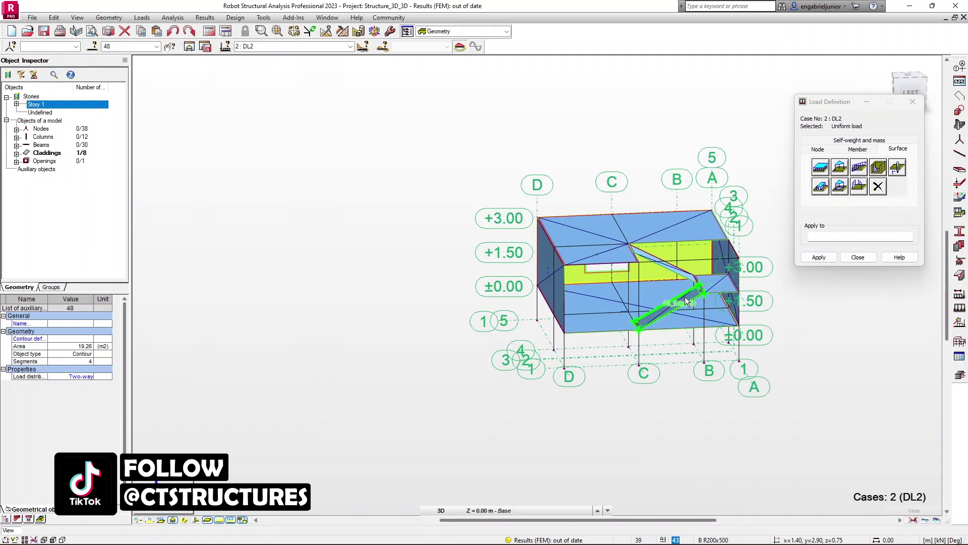
left_click(686, 299)
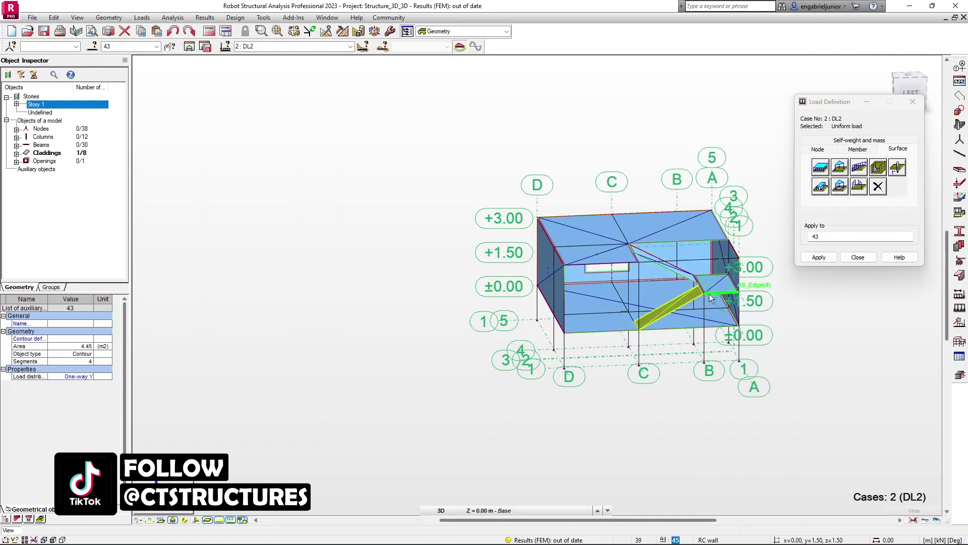
left_click(716, 289, "ctrl")
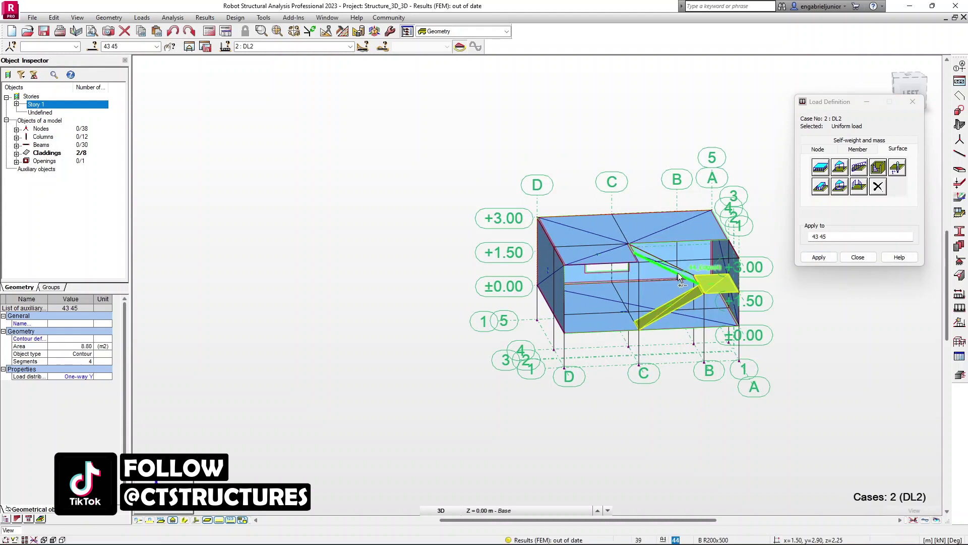
left_click(672, 235, "ctrl")
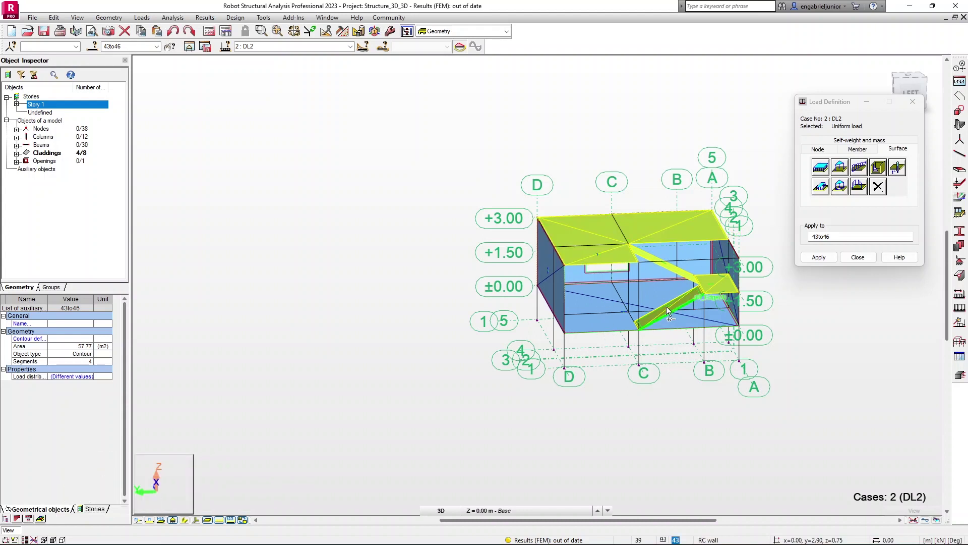
scroll(667, 307, "up", 2)
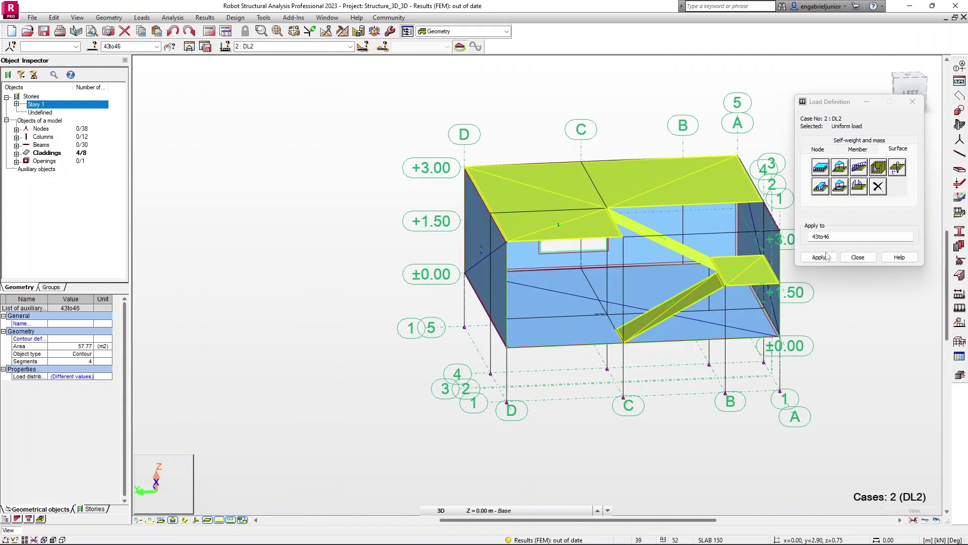
left_click(819, 257)
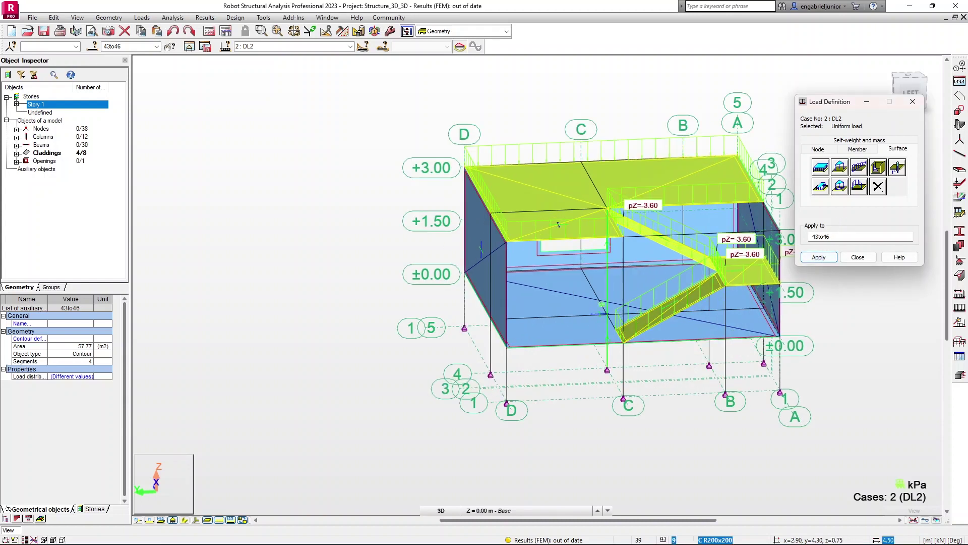
Step: Apply the same DL2 planar load to the ±0.00 floor, cladding 47, and end the load definition
left_click(16, 153)
left_click(49, 194)
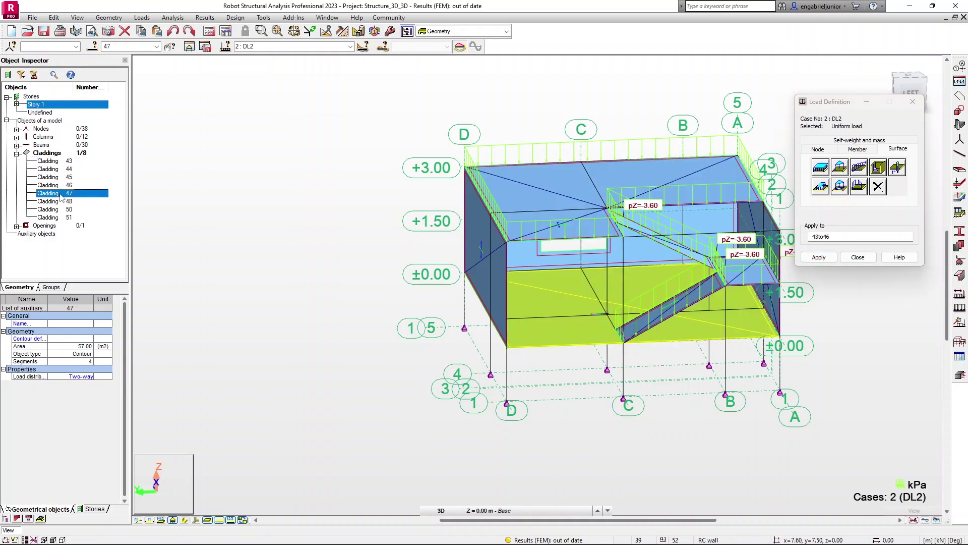
left_click(842, 237)
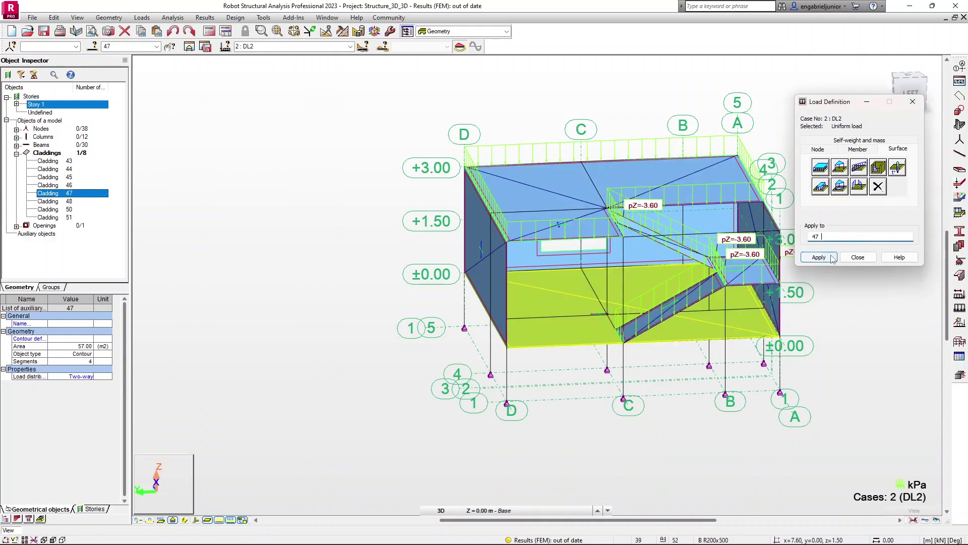
left_click(832, 259)
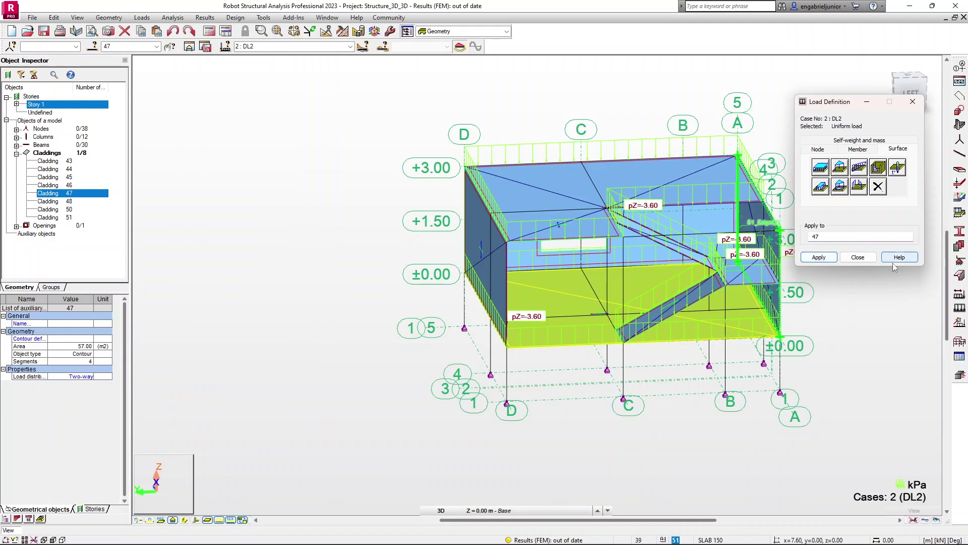
left_click(858, 257)
Step: Create a manual load combination of type ULS and name it ULS
scroll(581, 246, "down", 3)
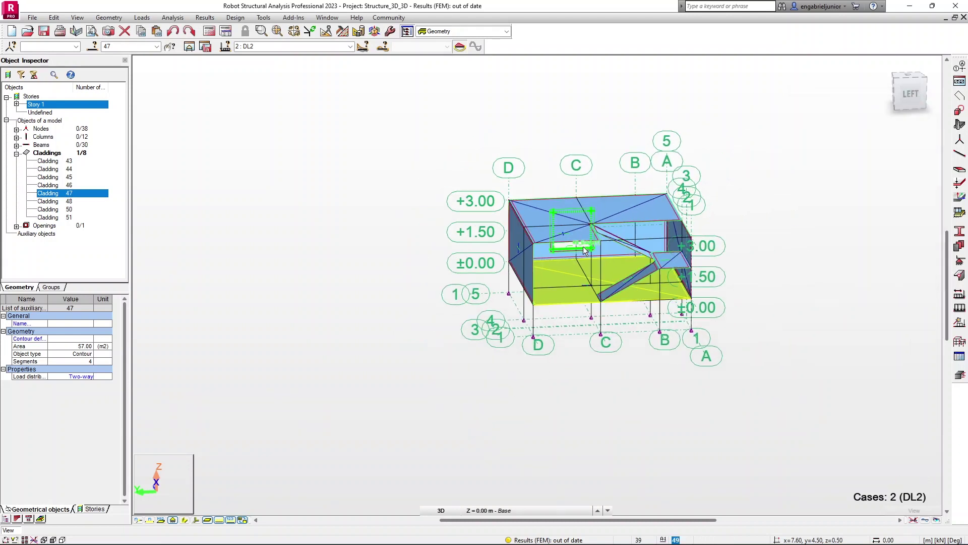
mouse_move(718, 250)
middle_mouse_down("shift")
mouse_move(690, 246)
mouse_move(706, 257)
middle_mouse_up("shift")
left_click(143, 19)
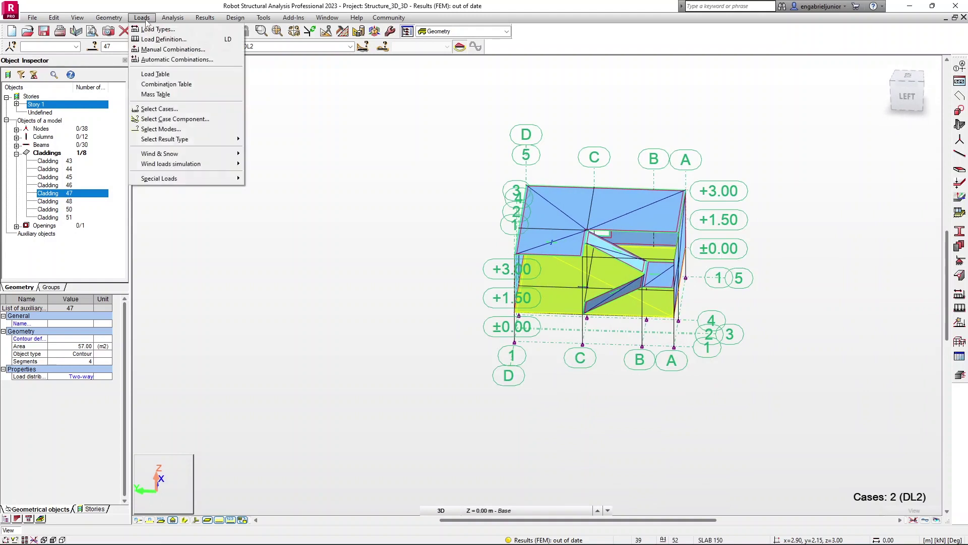
left_click(166, 50)
double_click(465, 281)
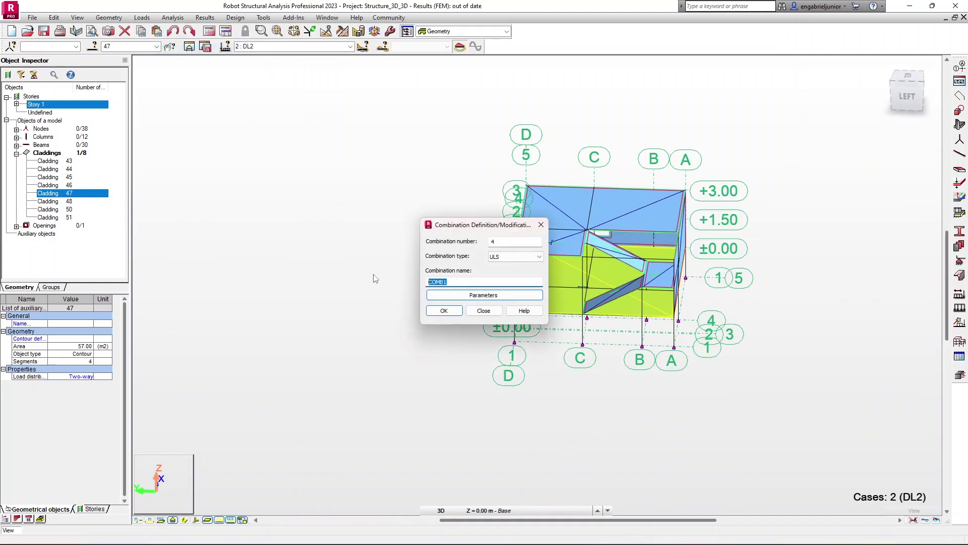
left_click(443, 310)
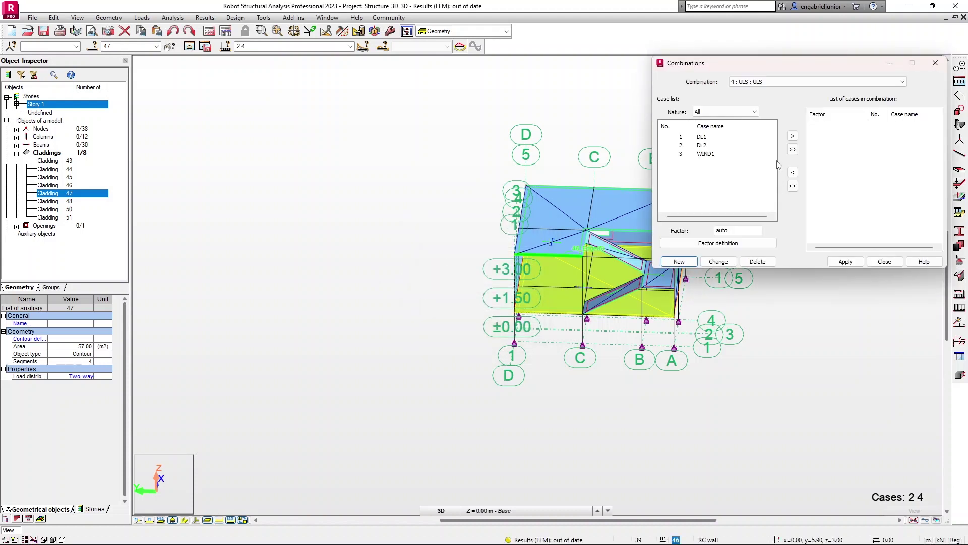
Step: Add DL1, DL2 and WIND1 to the ULS combination with automatic factors and apply it
left_click(793, 150)
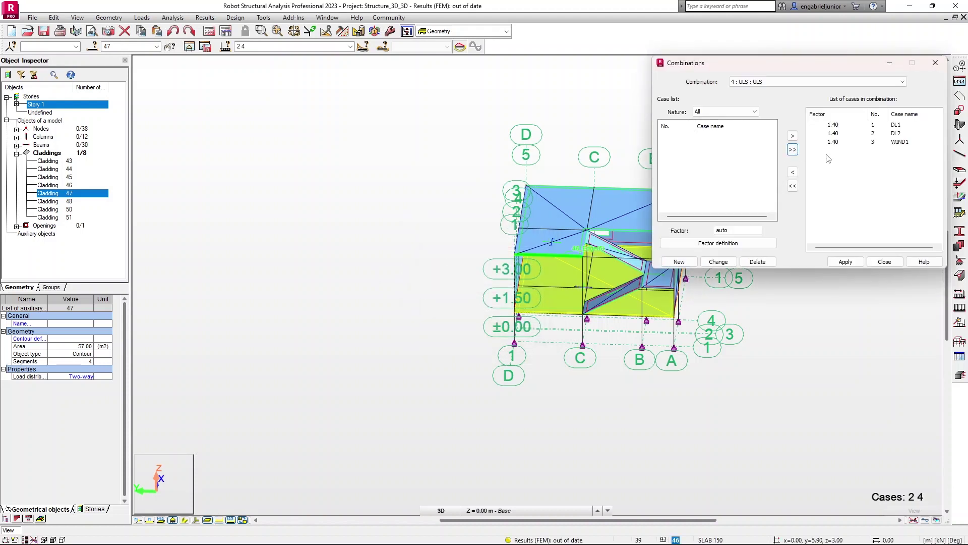
left_click(851, 263)
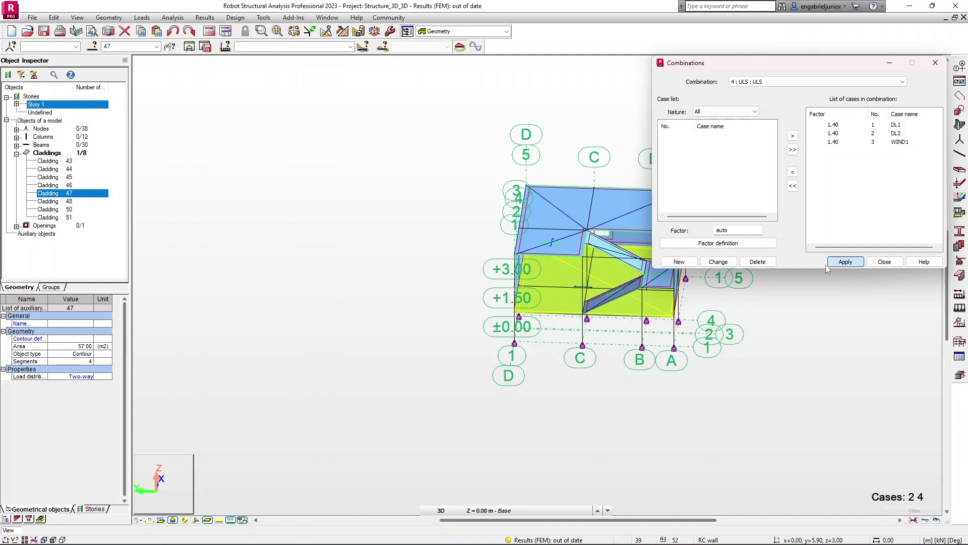
left_click(884, 262)
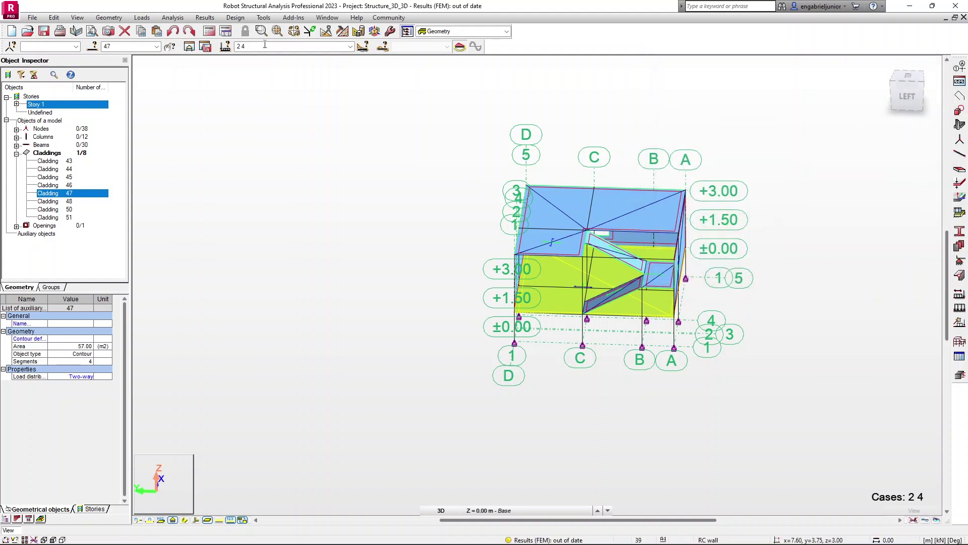
Step: Run the structural calculation, dismiss the calculation messages and clear the cladding selection
left_click(211, 32)
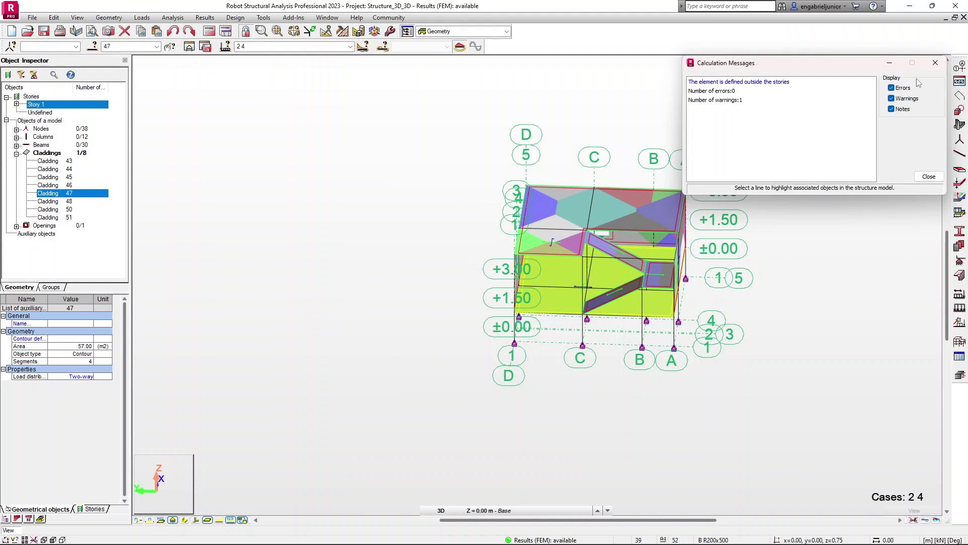
left_click(936, 62)
scroll(603, 248, "up", 4)
scroll(605, 251, "down", 2)
left_click(826, 277)
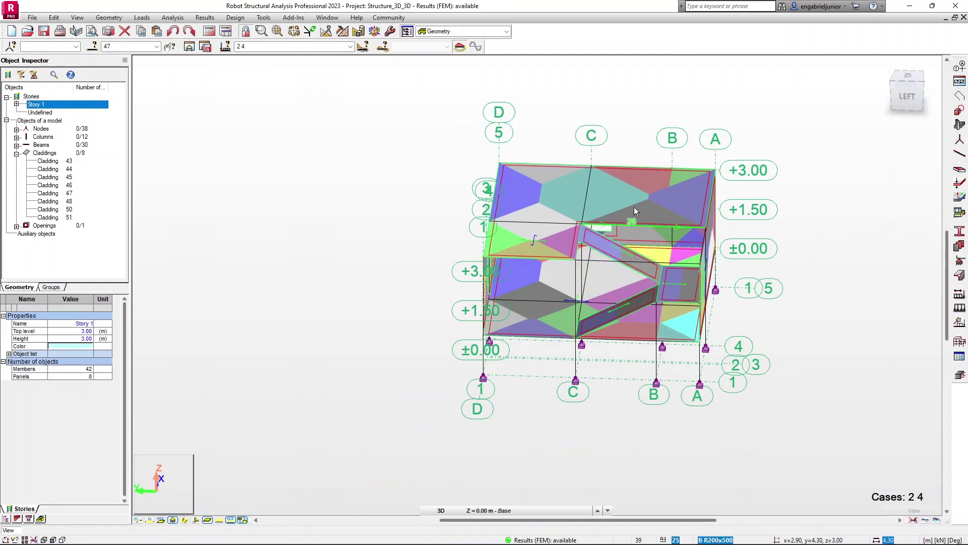
Step: Examine the coloured load distribution areas on the wall, floor, landing and stair claddings from several sides
middle_click_drag(765, 343, 627, 328, "shift")
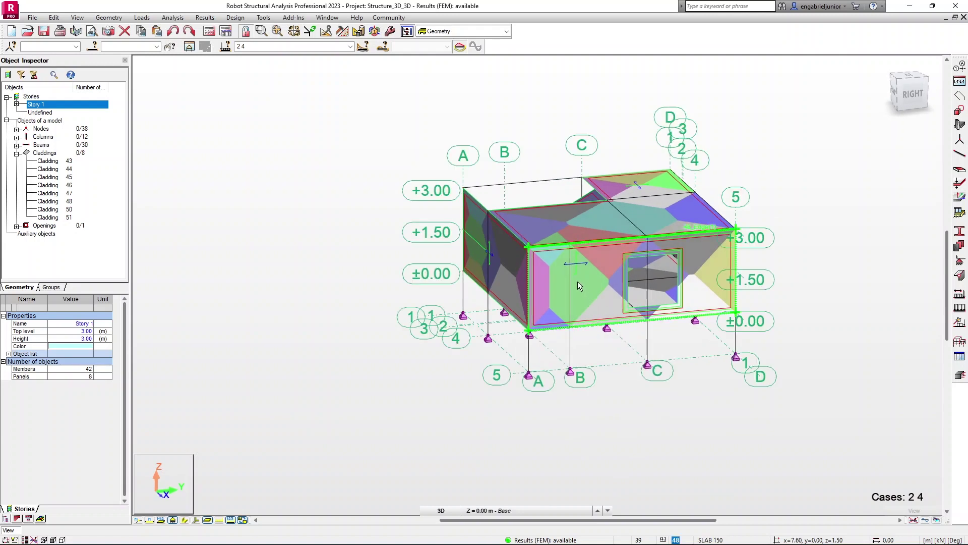
scroll(577, 280, "up", 3)
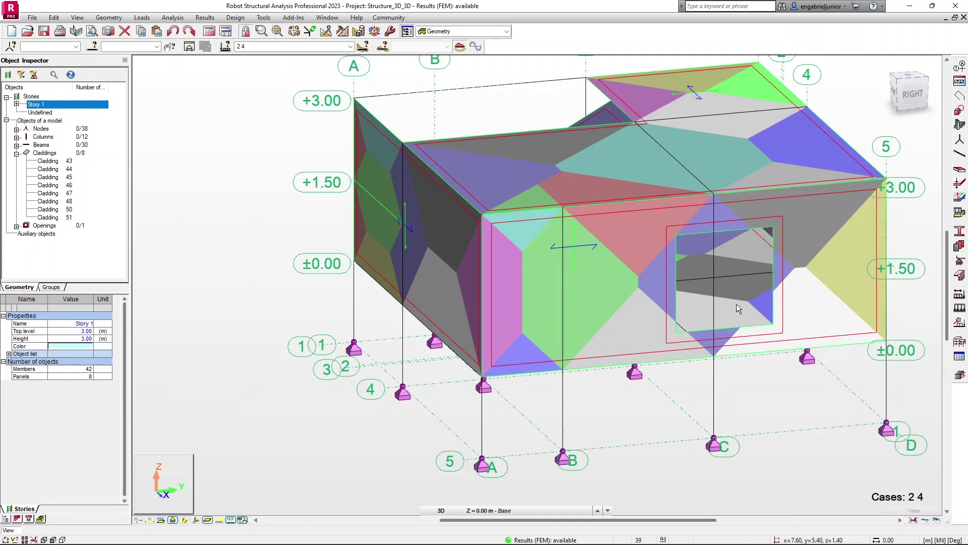
middle_click_drag(546, 300, 636, 289, "shift")
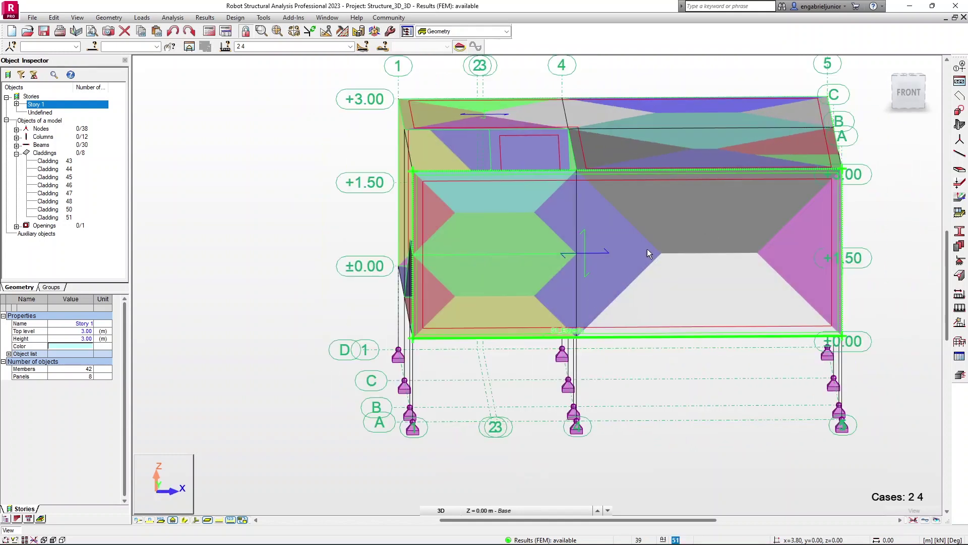
middle_click_drag(541, 259, 649, 272, "shift")
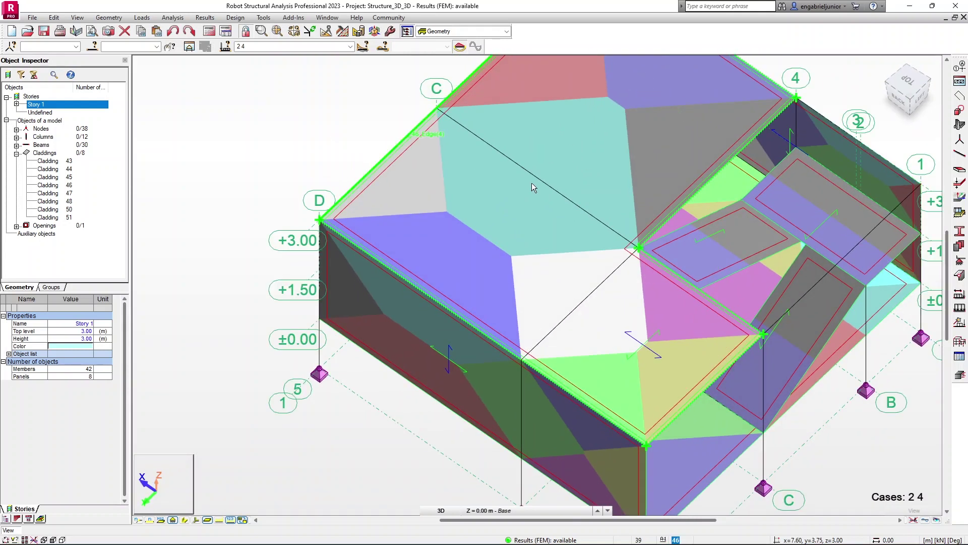
scroll(531, 183, "down", 3)
middle_click_drag(546, 167, 481, 224)
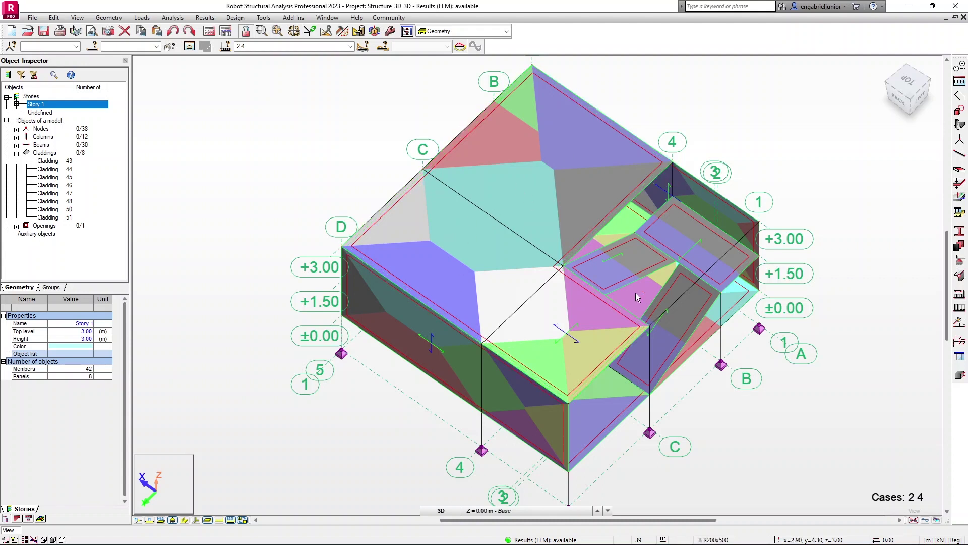
scroll(655, 278, "up", 2)
mouse_move(717, 281)
middle_mouse_down("shift")
mouse_move(700, 279)
mouse_move(716, 265)
middle_mouse_up("shift")
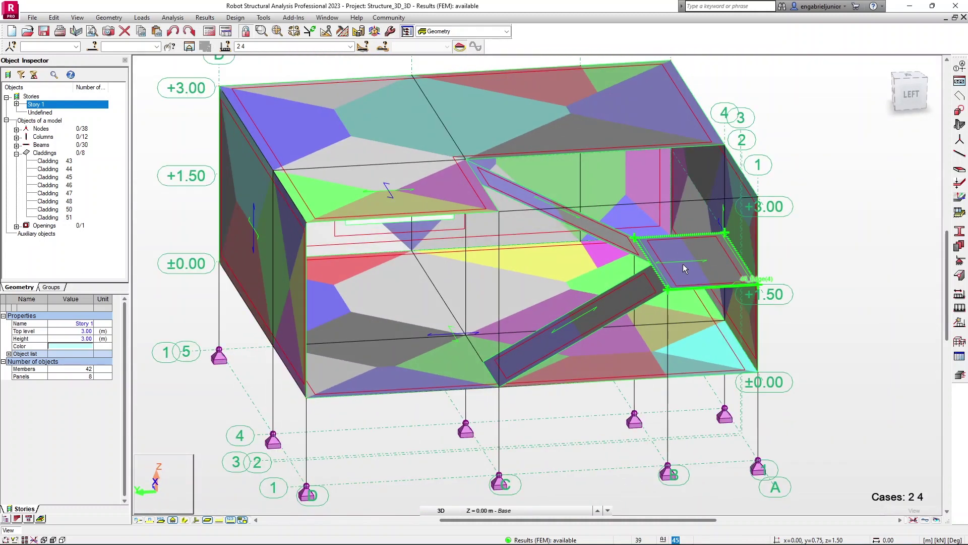
scroll(699, 264, "up", 2)
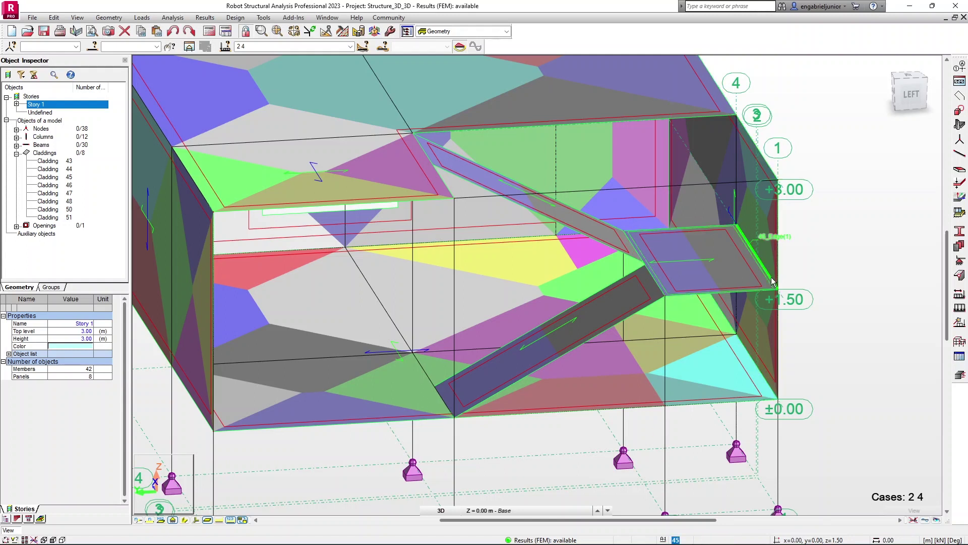
scroll(595, 296, "down", 3)
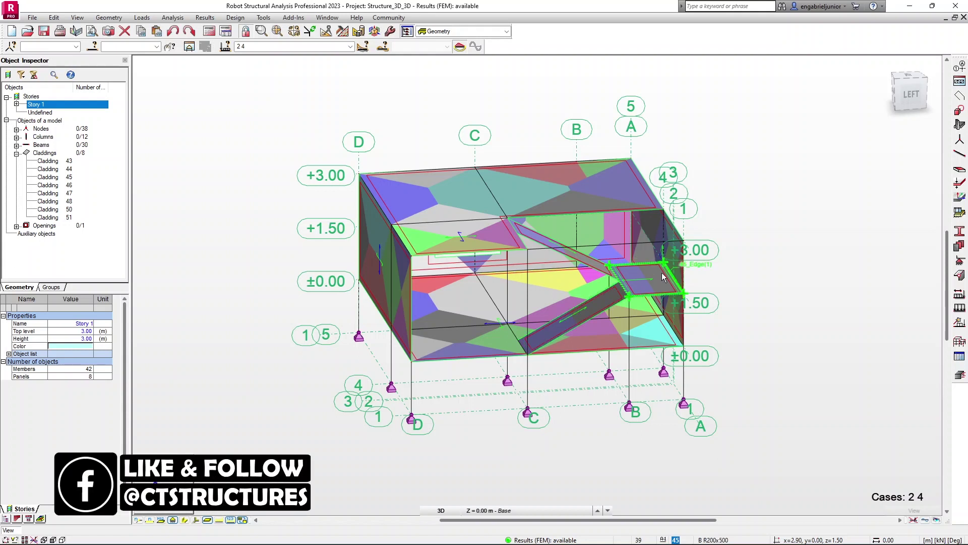
Step: Display the My moment diagrams on the frame members for the ULS combination
scroll(661, 272, "up", 2)
mouse_move(770, 271)
middle_mouse_down("shift")
mouse_move(747, 260)
mouse_move(764, 259)
middle_mouse_up("shift")
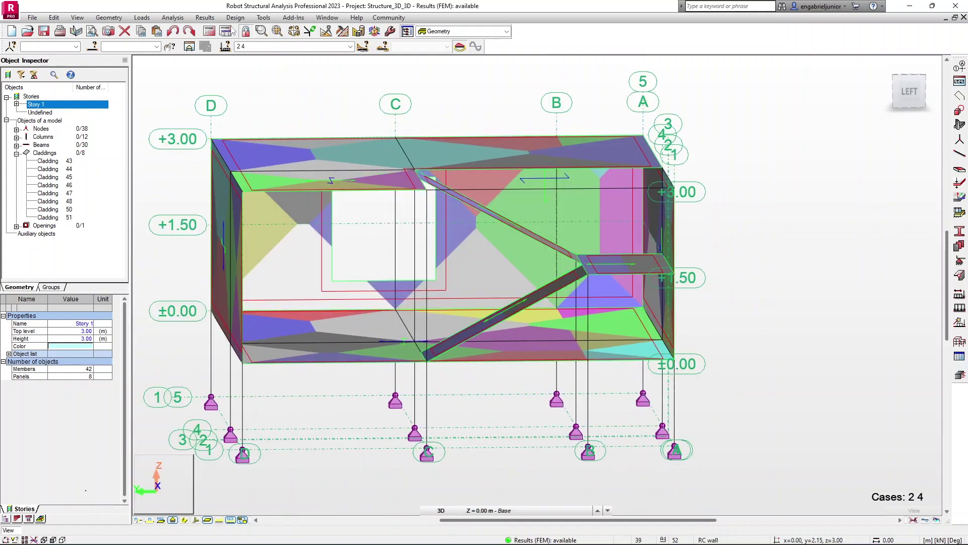
left_click(204, 18)
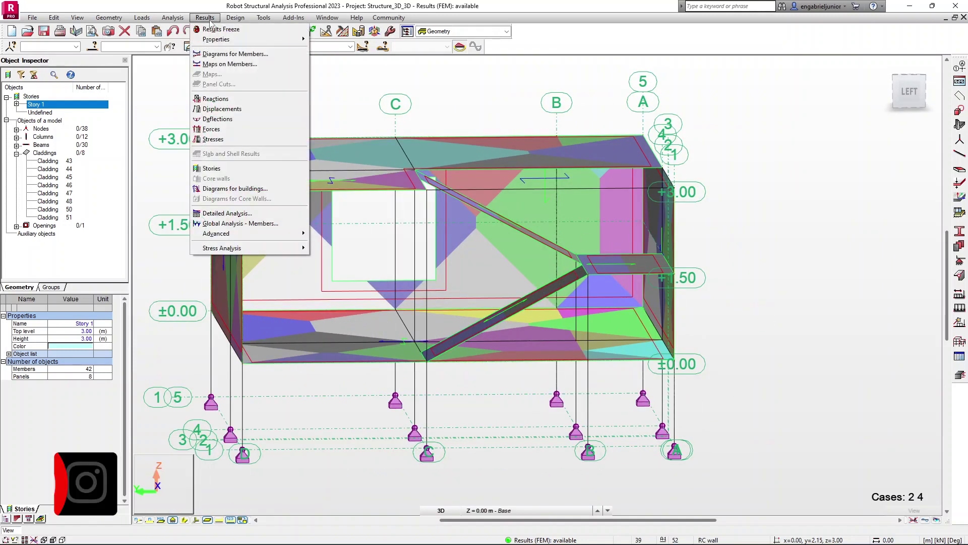
left_click(222, 54)
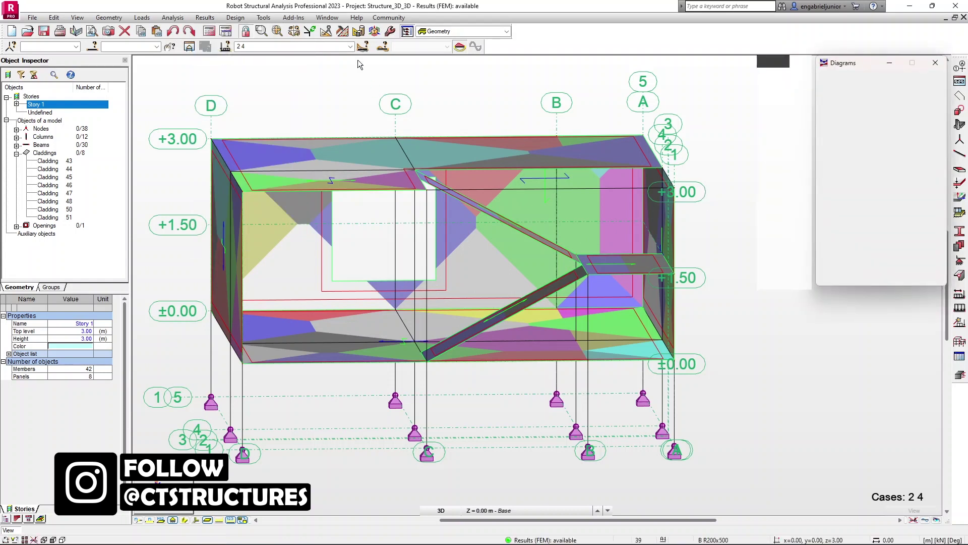
left_click(350, 47)
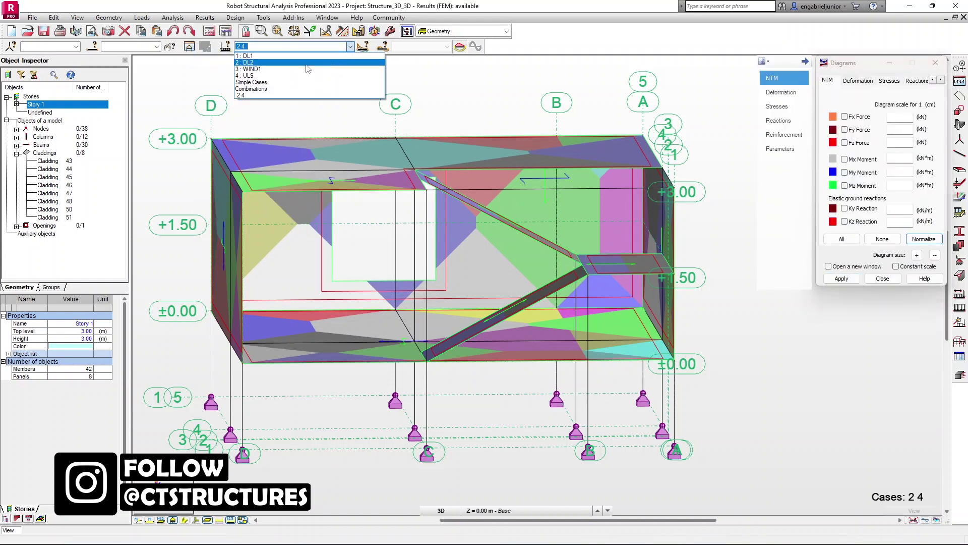
left_click(258, 76)
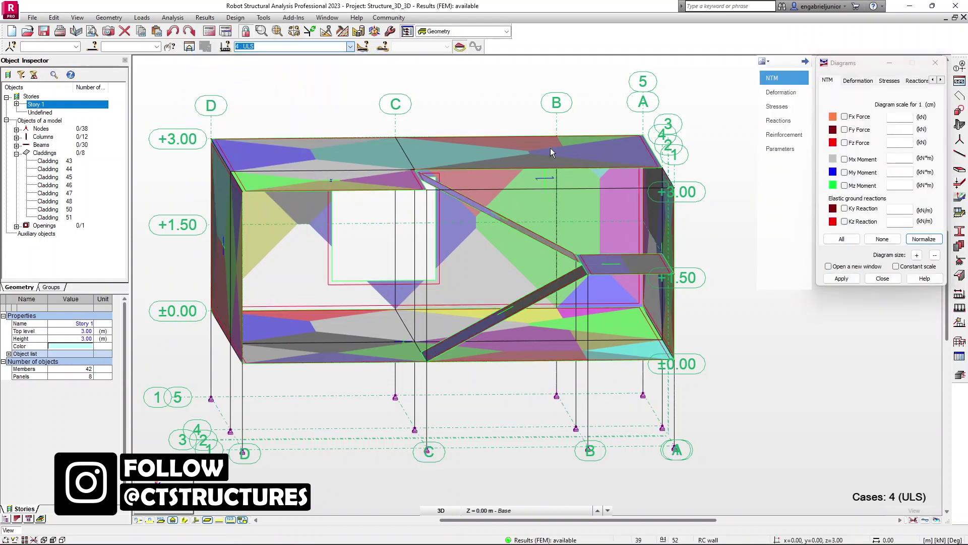
left_click(845, 172)
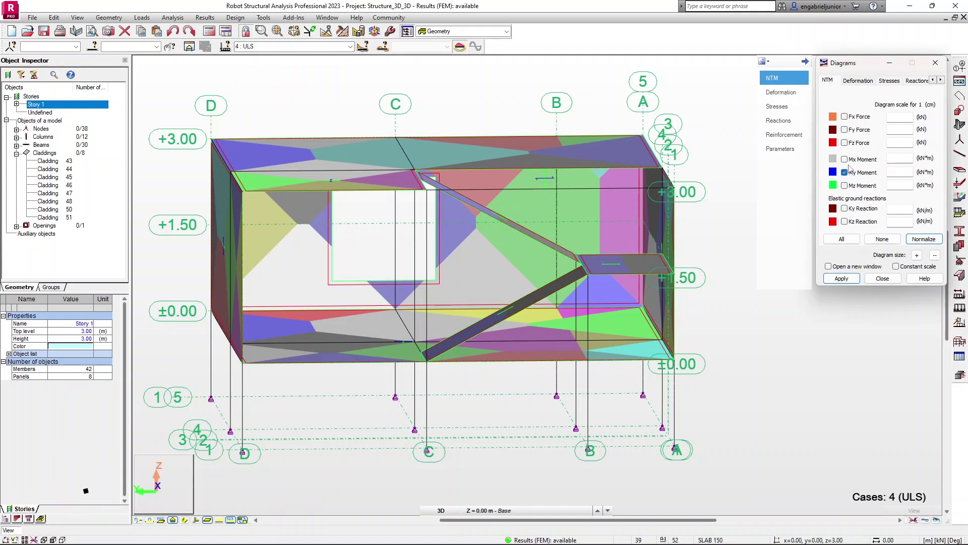
left_click(851, 280)
Step: Format the moment diagrams with labels, differentiated positive and negative values and a filled style
scroll(737, 254, "down", 1)
scroll(737, 253, "up", 2)
middle_click_drag(737, 254, 672, 251, "shift")
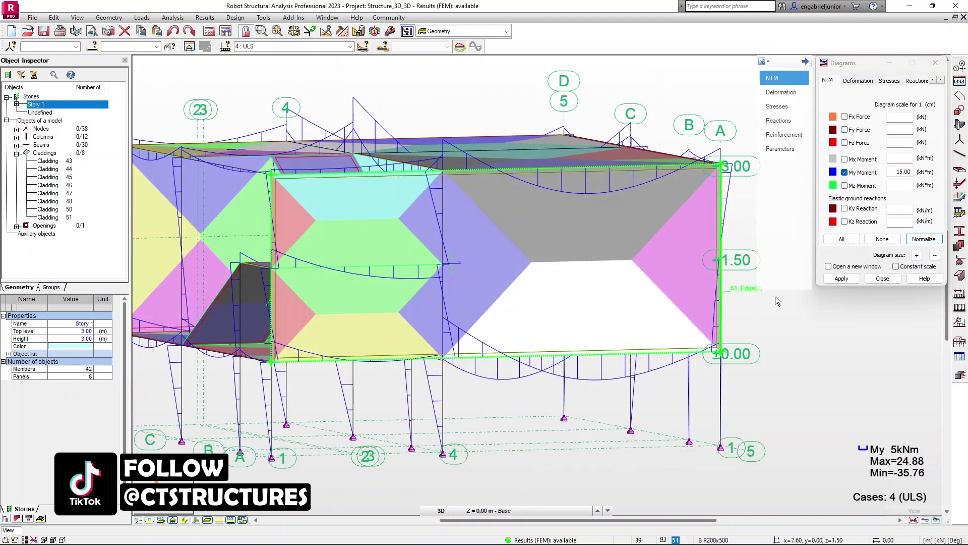
left_click(785, 147)
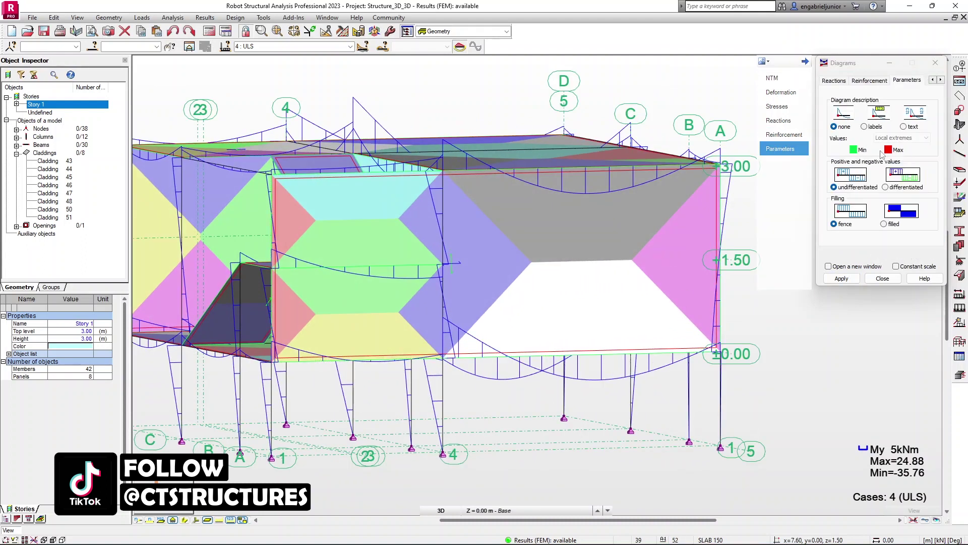
left_click(886, 187)
left_click(884, 224)
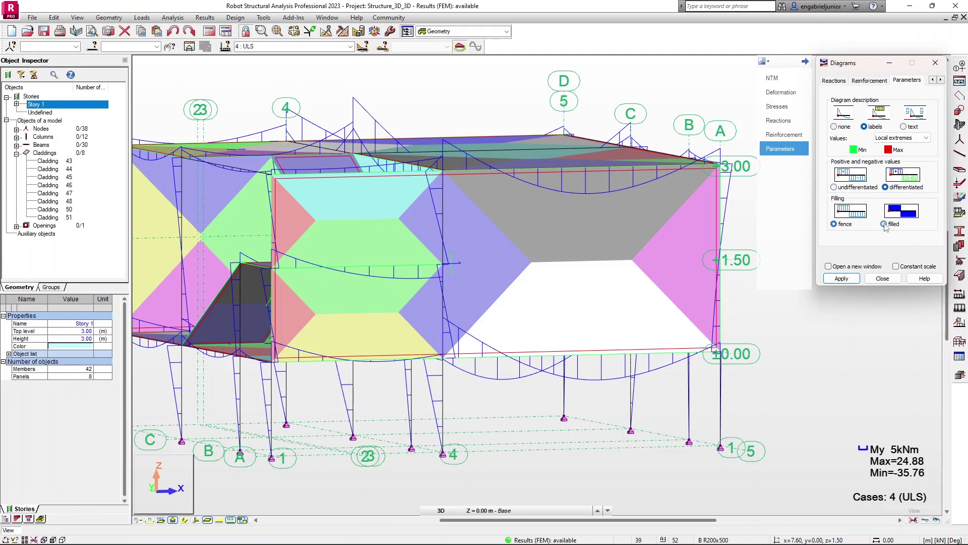
left_click(841, 278)
Step: Switch to the XZ view of structure axis A and inspect the moment diagrams around the wall cladding
left_click(441, 510)
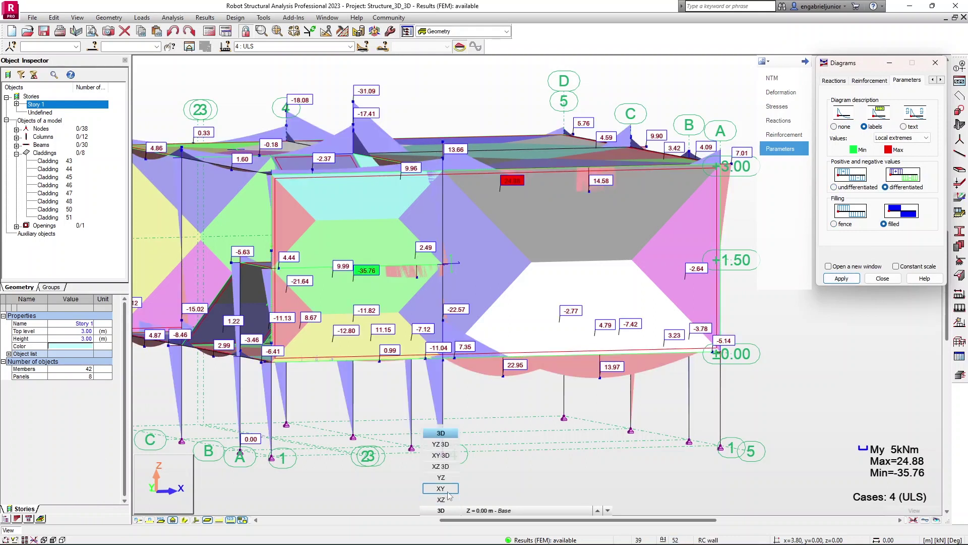
left_click(449, 500)
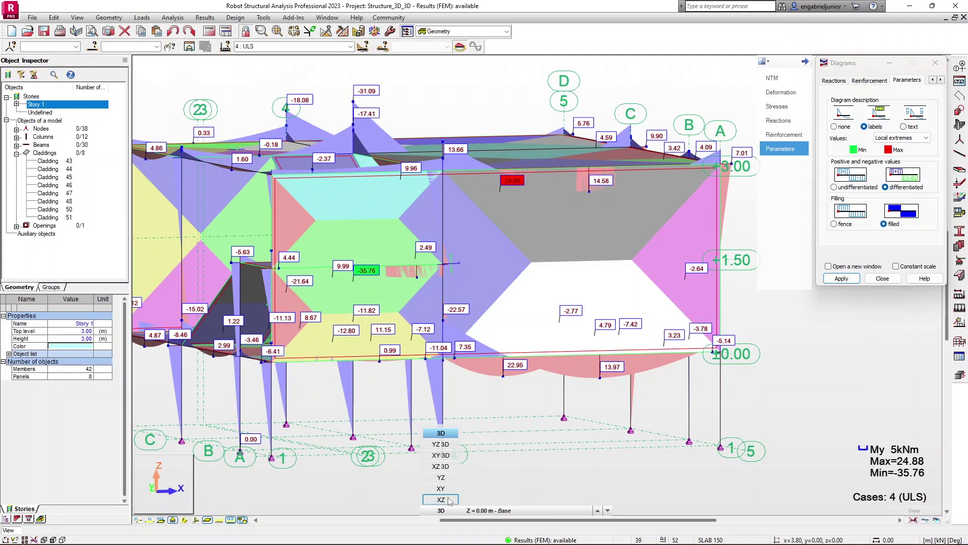
scroll(403, 352, "down", 2)
middle_click_drag(403, 351, 444, 359)
scroll(377, 265, "down", 1)
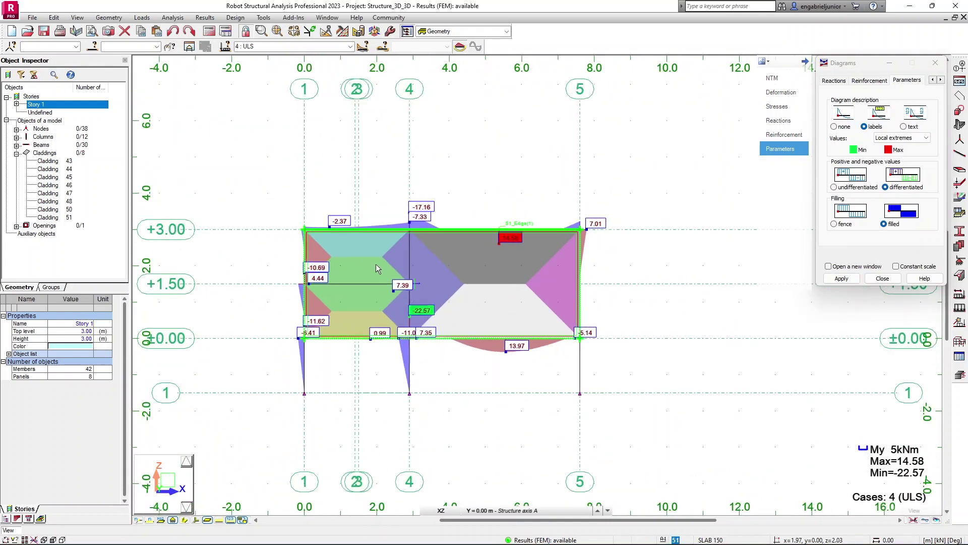
scroll(377, 264, "up", 2)
scroll(419, 275, "up", 1)
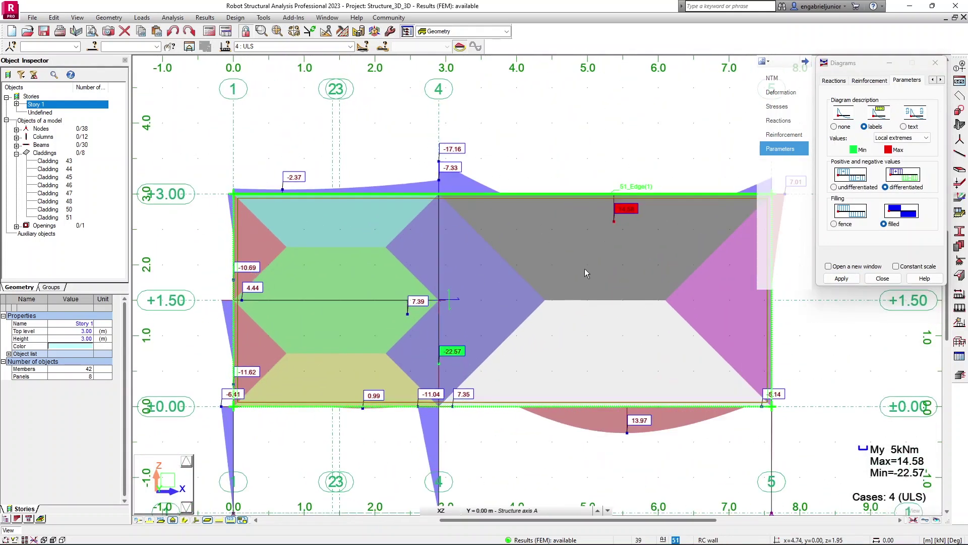
Step: Set the diagrams' positive and negative values to undifferentiated, and remove the My moment diagram from the members
left_click(846, 189)
left_click(841, 278)
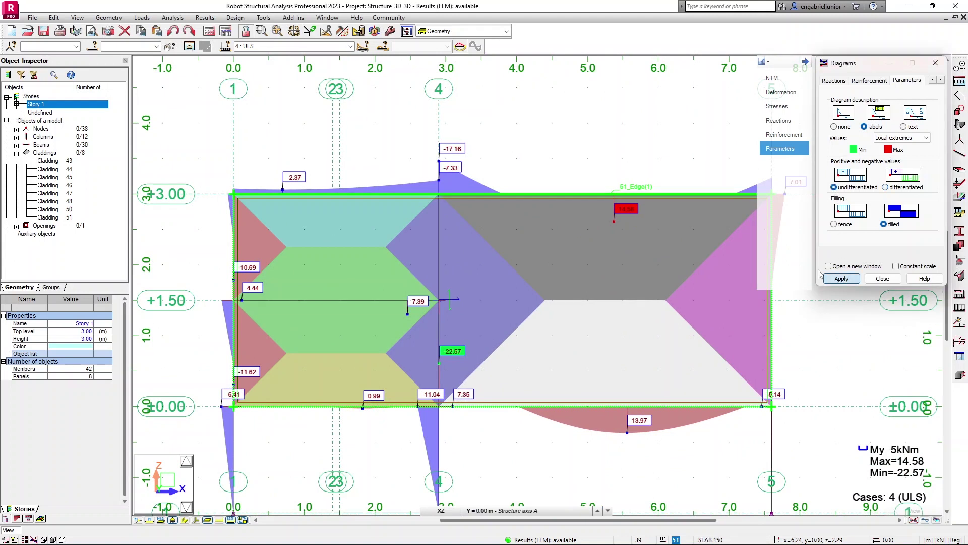
scroll(422, 306, "down", 2)
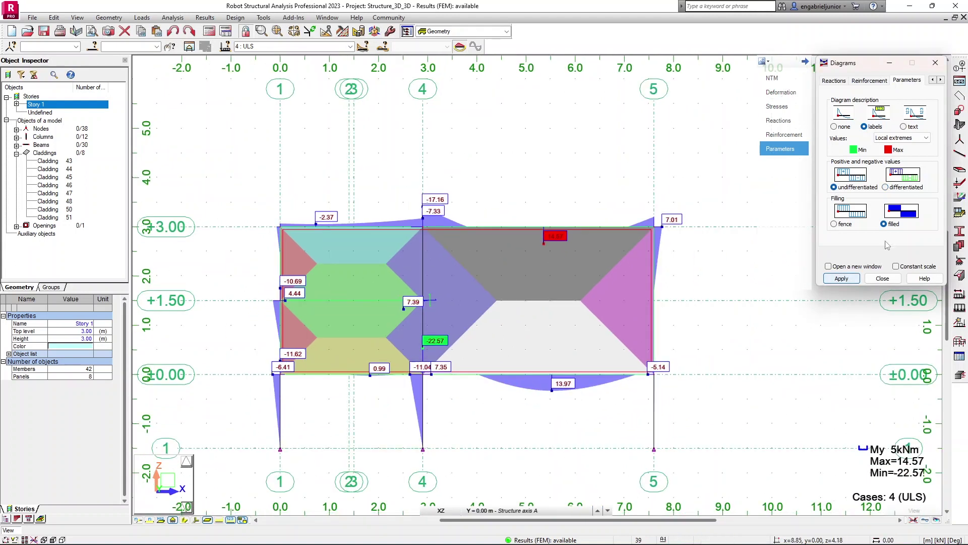
left_click(789, 79)
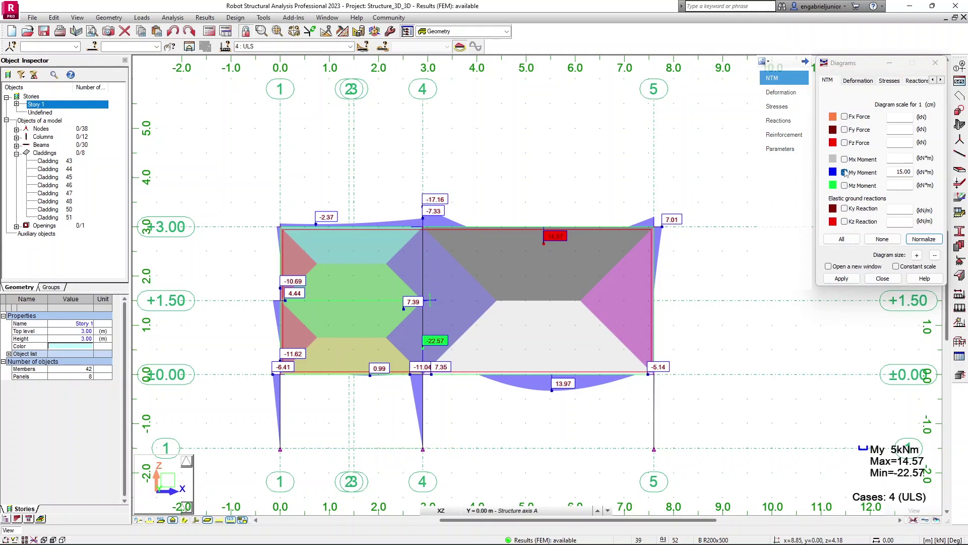
left_click(851, 283)
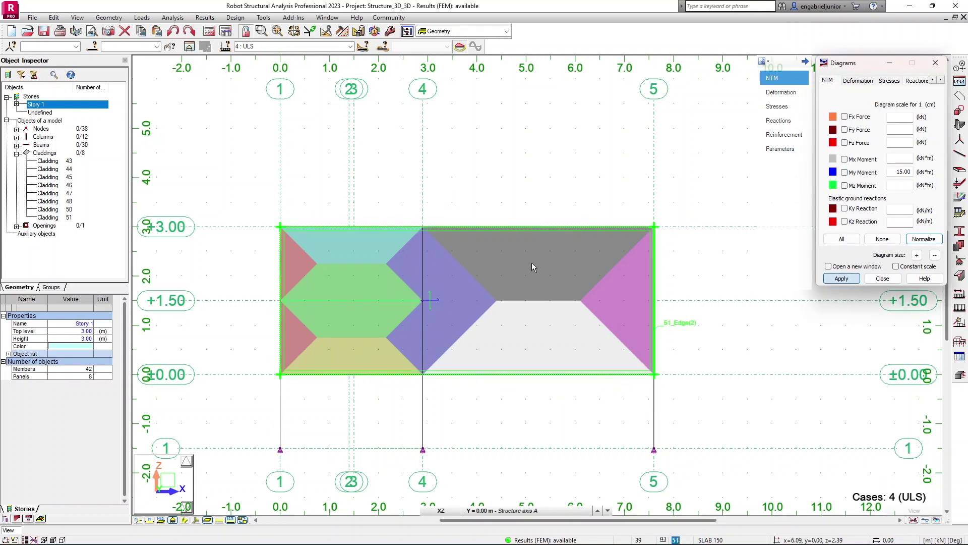
Step: Open the detailed analysis for the beam at level +1.50 between axes 1 and 4, and close the Diagrams dialog
left_click(406, 300)
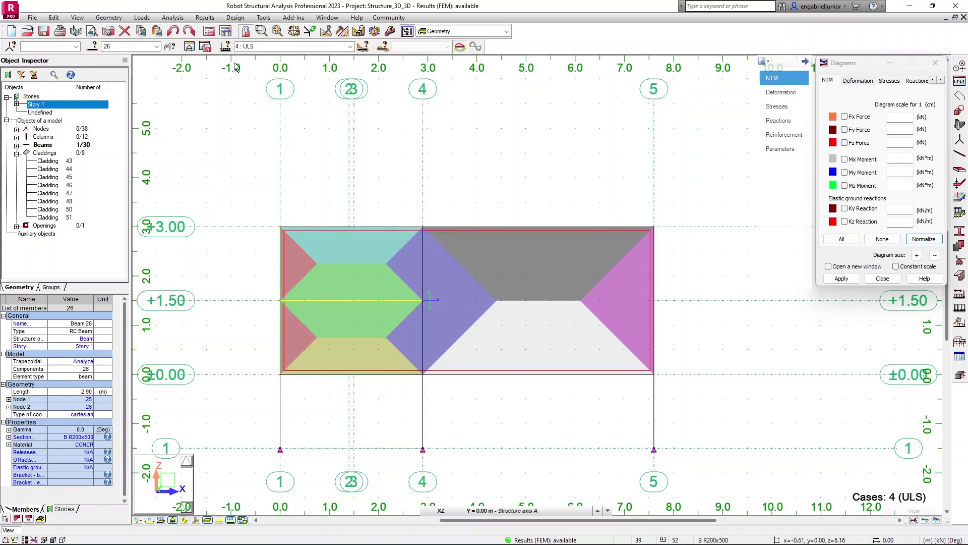
left_click(235, 18)
mouse_move(204, 18)
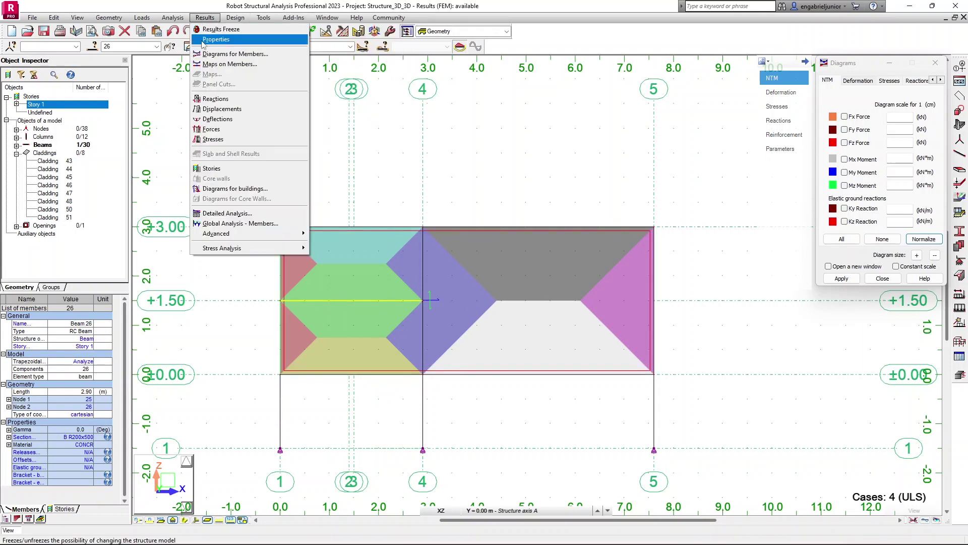
left_click(227, 213)
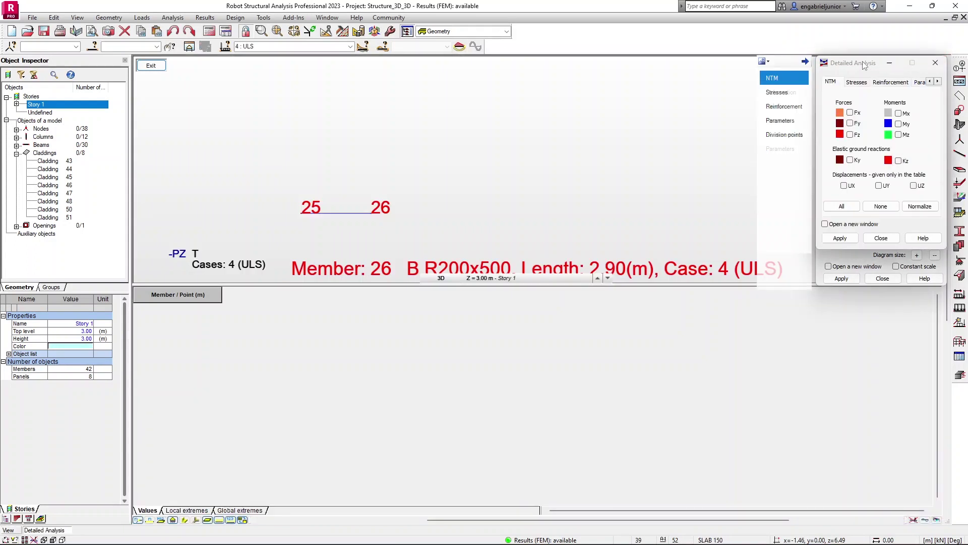
left_click_drag(868, 63, 788, 181)
left_click(935, 64)
left_click_drag(787, 183, 794, 111)
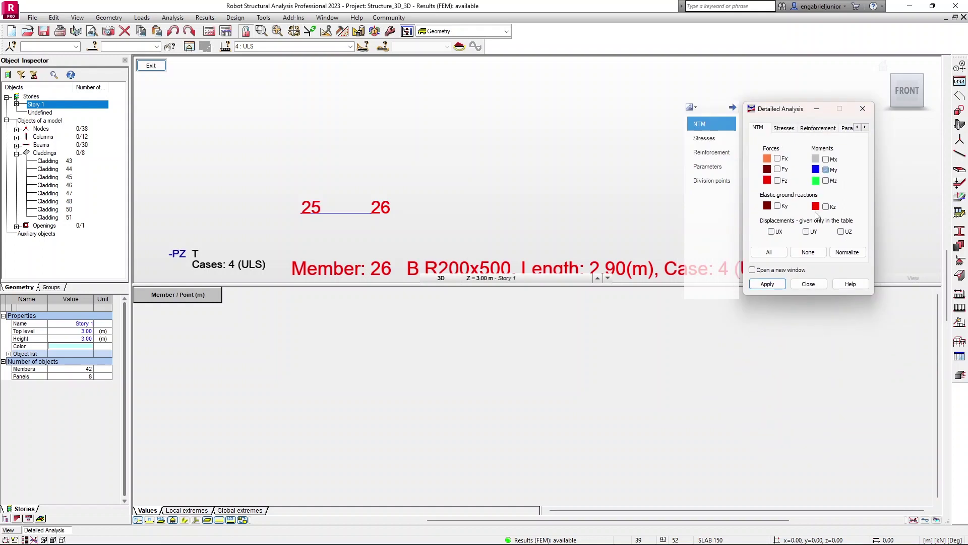
Step: Display the My moment and Fz force diagrams of the beam in the detailed analysis
left_click(768, 284)
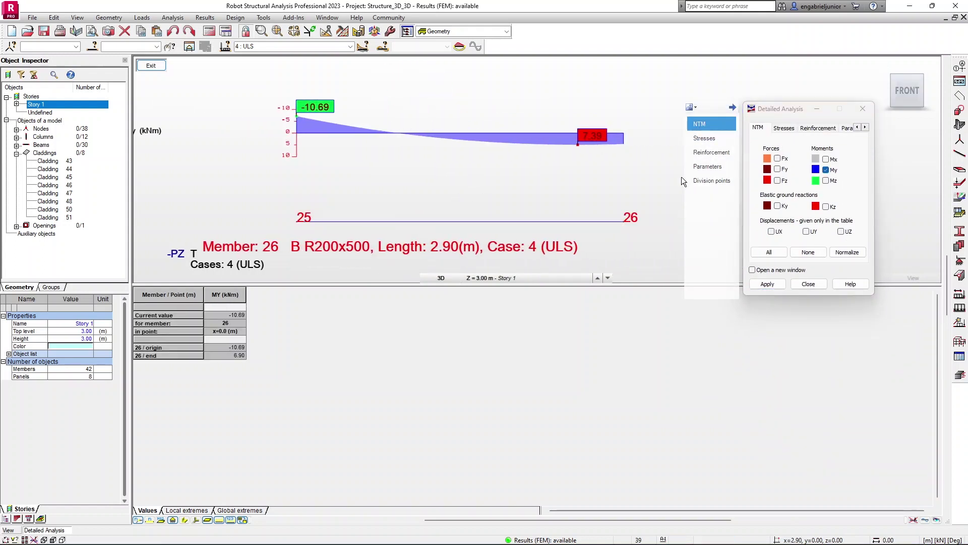
left_click(777, 181)
left_click(767, 284)
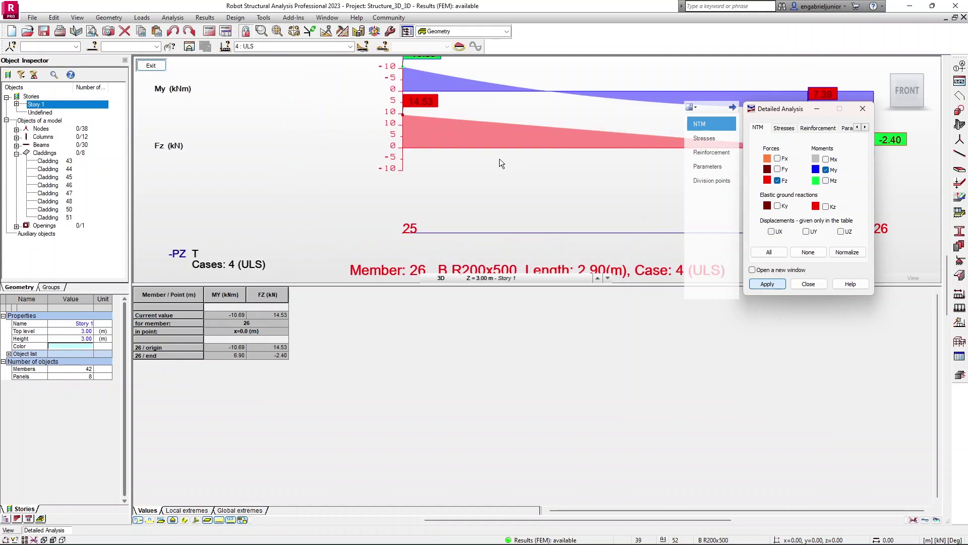